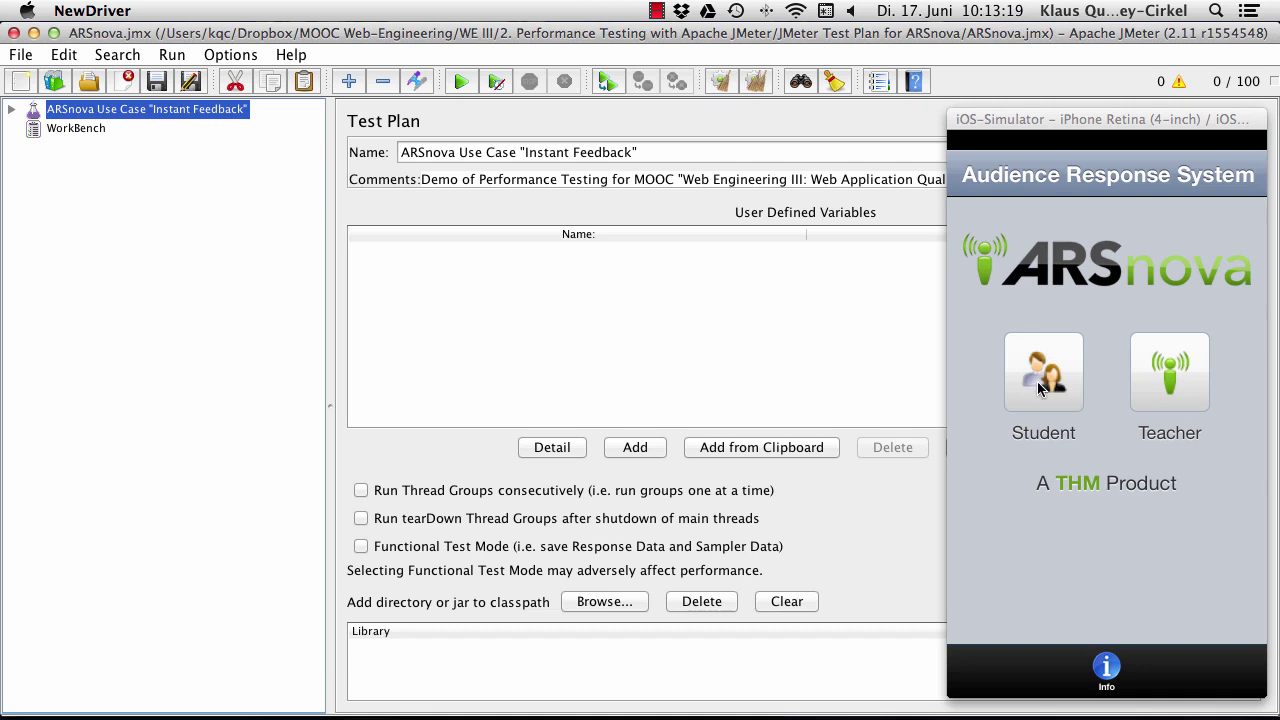
In the iOS Simulator, enter ARSnova as a guest student and open the feedback page of the PerfTest session
click(1037, 381)
click(1037, 382)
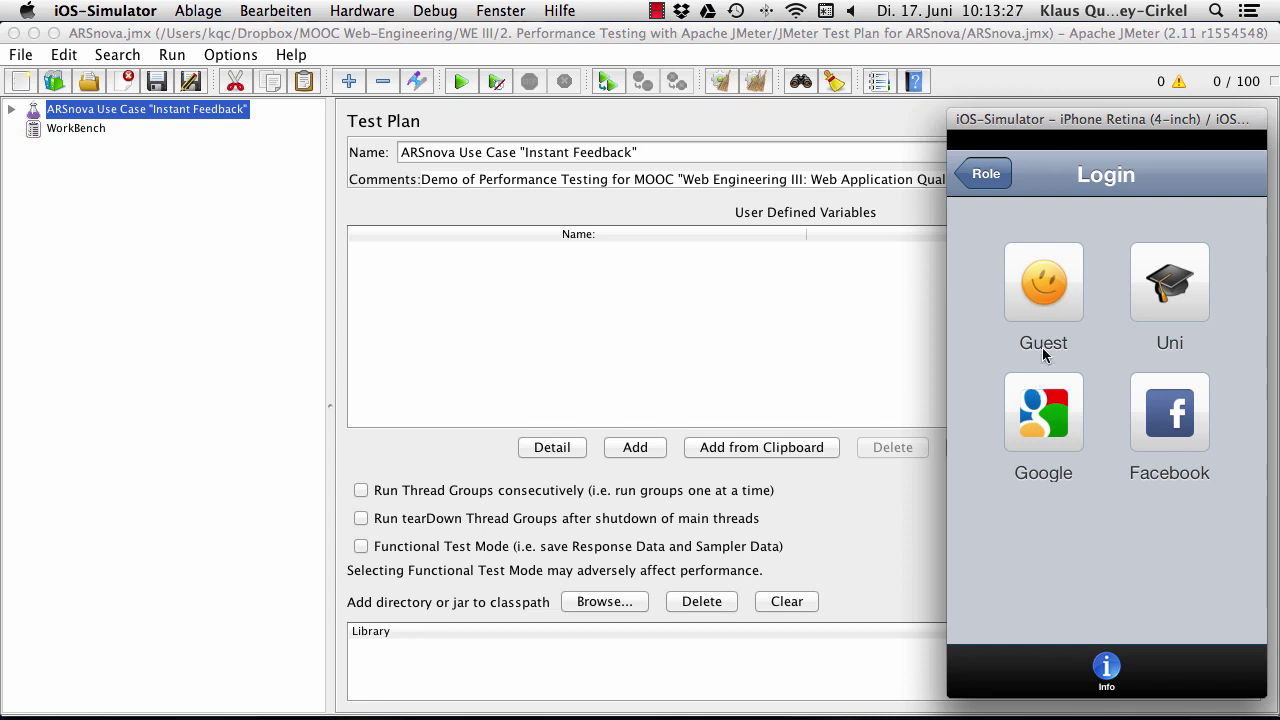
click(1048, 288)
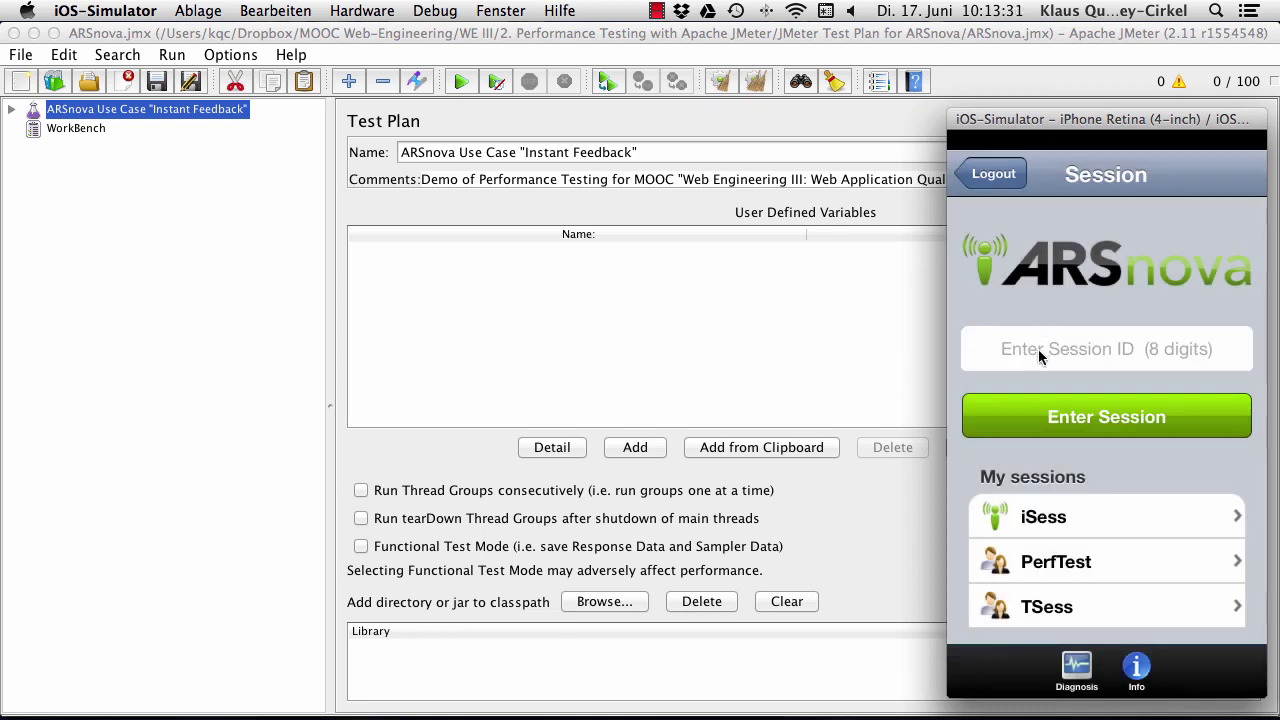
click(1050, 563)
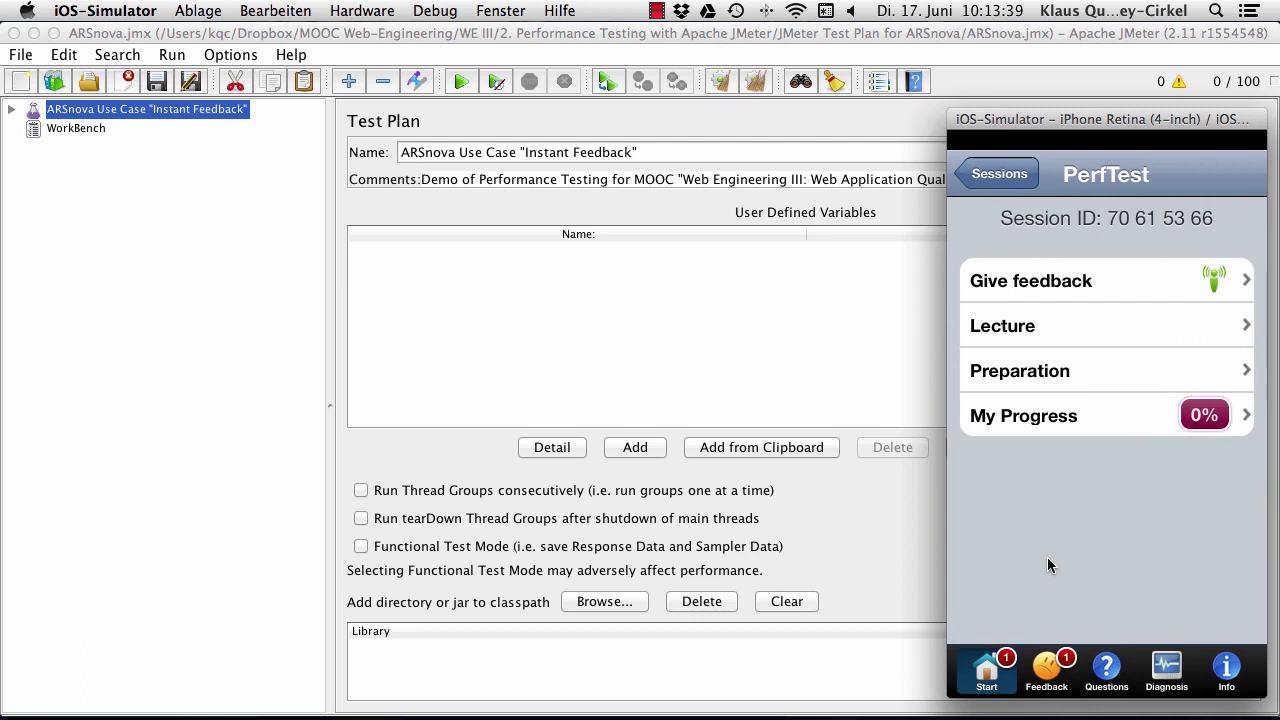
click(1041, 284)
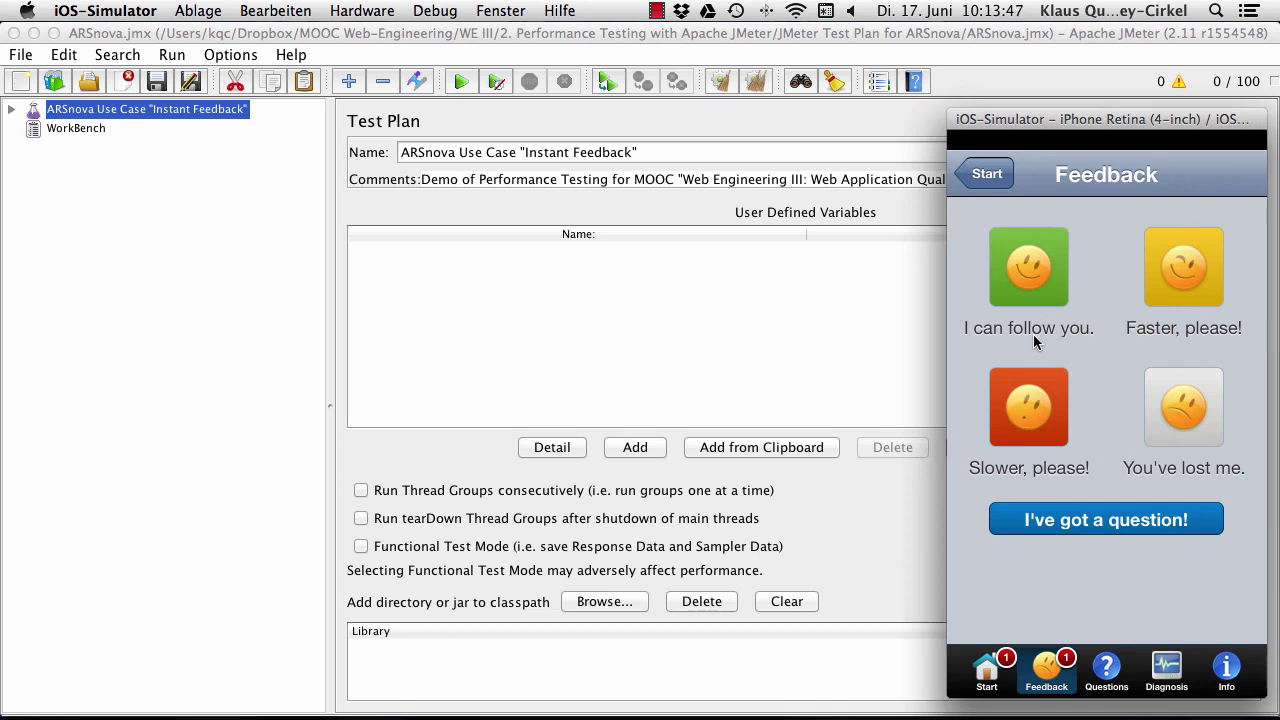
Vote "I can follow you.", try the other feedback options, and end on the "I can follow you." vote
click(1031, 271)
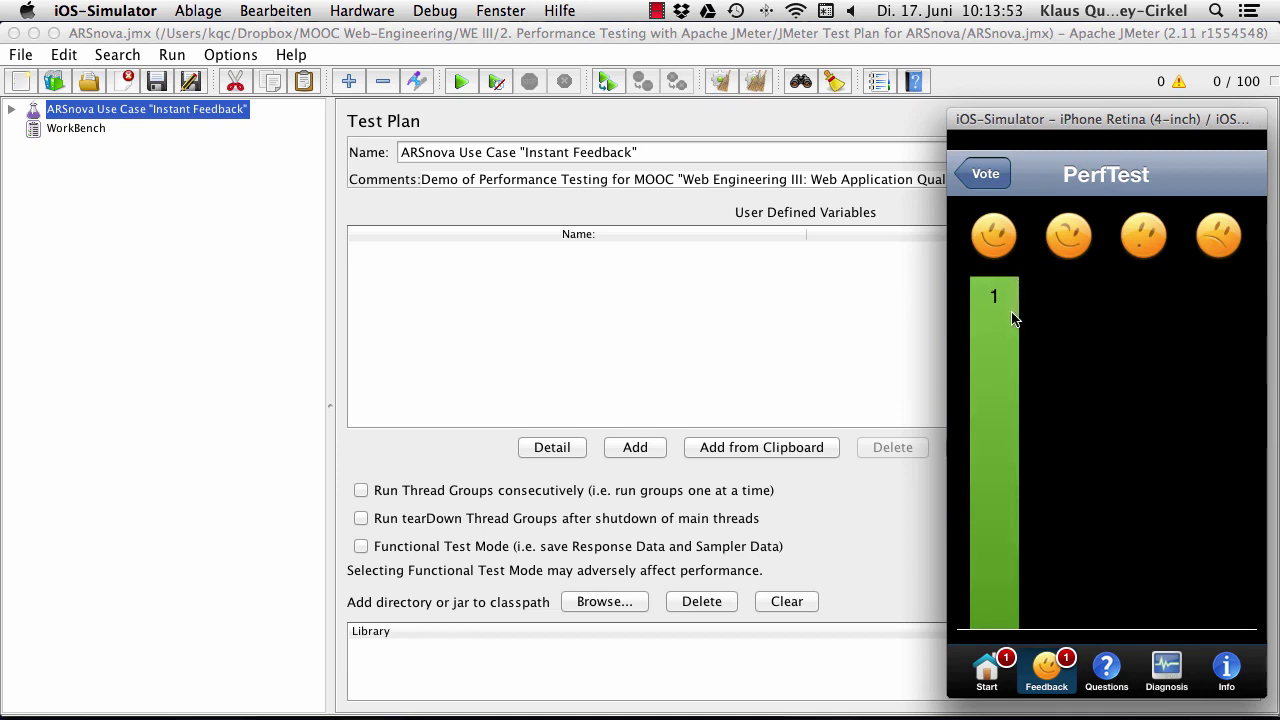
click(1066, 246)
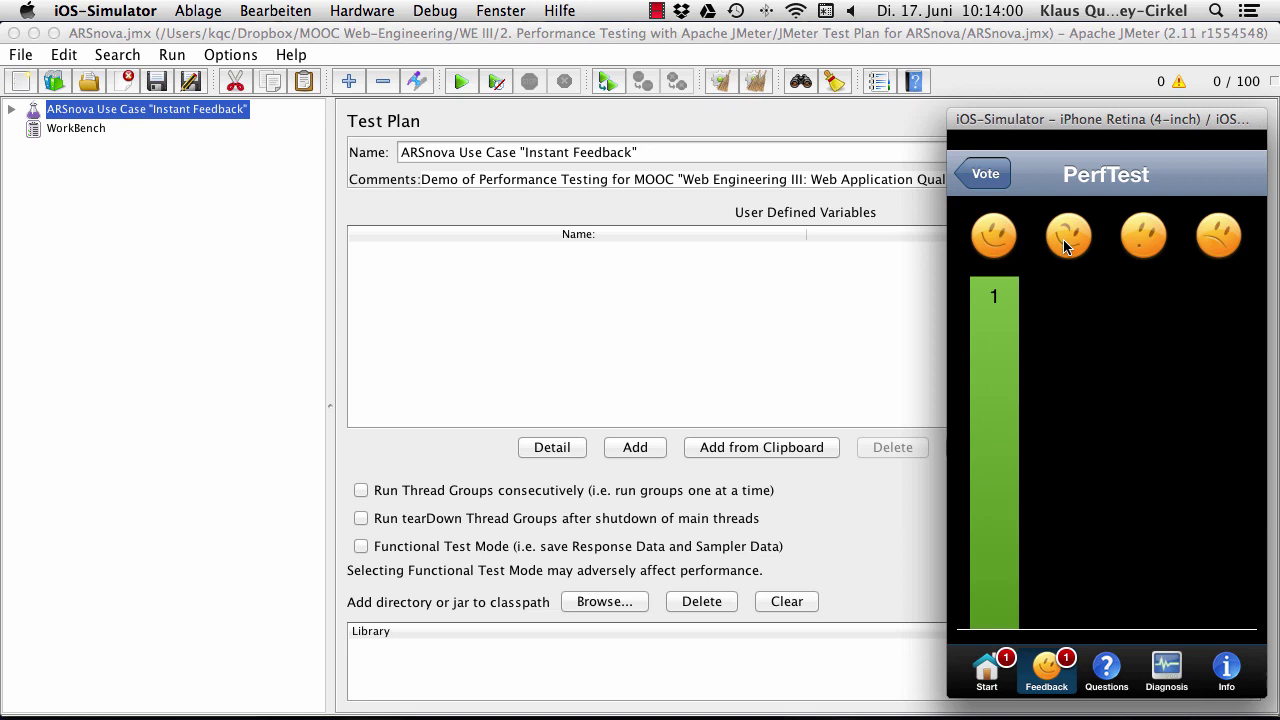
click(1148, 240)
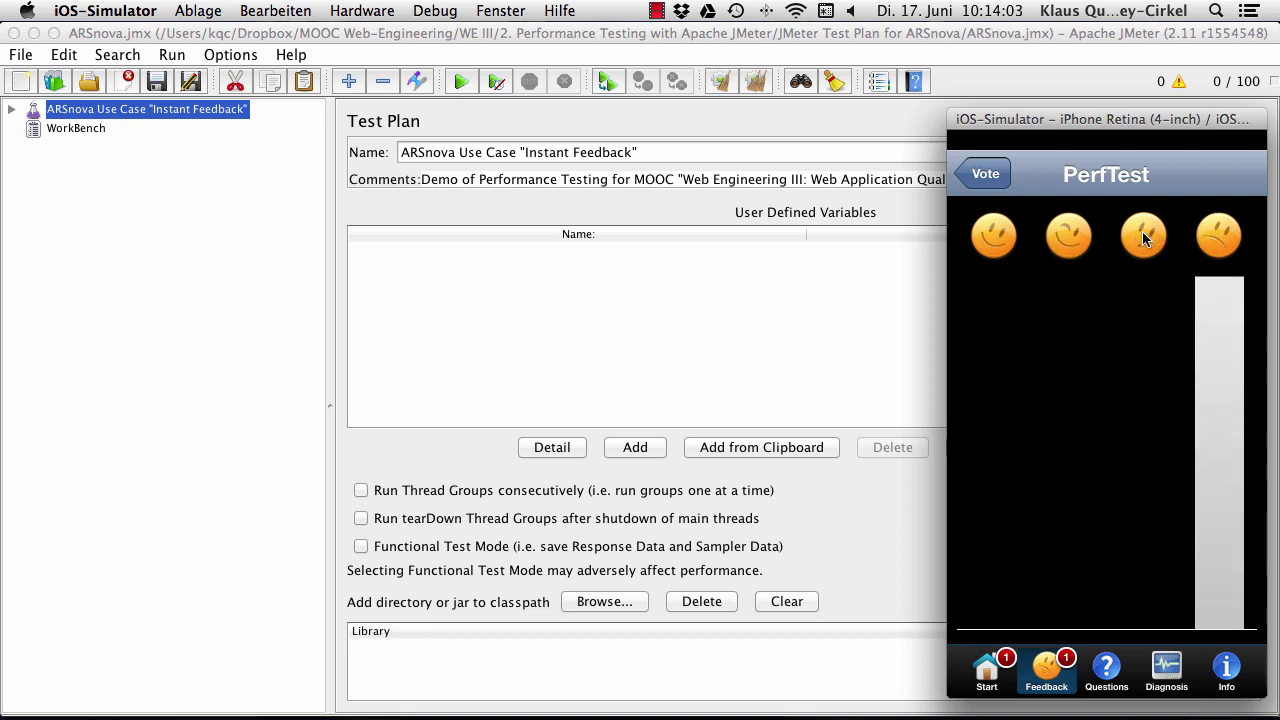
click(1067, 231)
click(997, 237)
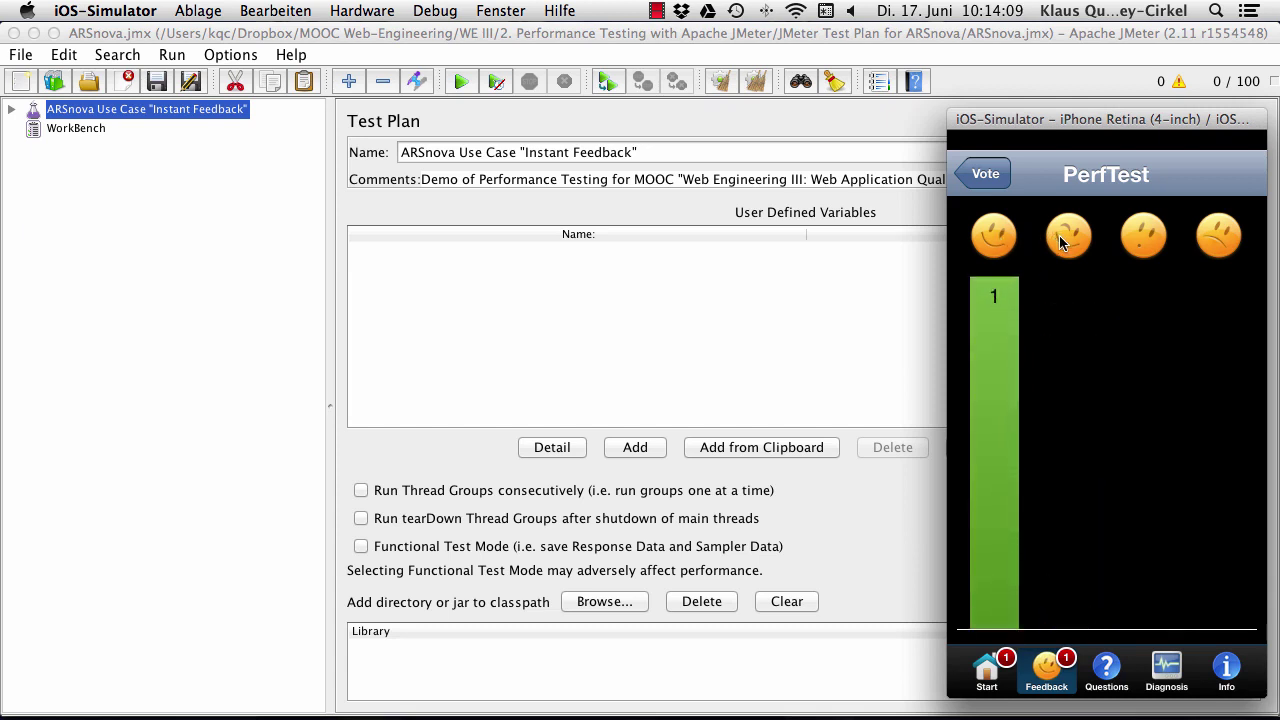
Switch to JMeter and examine the thread properties of the Small and Large Lecture Hall scenarios in the test plan
click(10, 109)
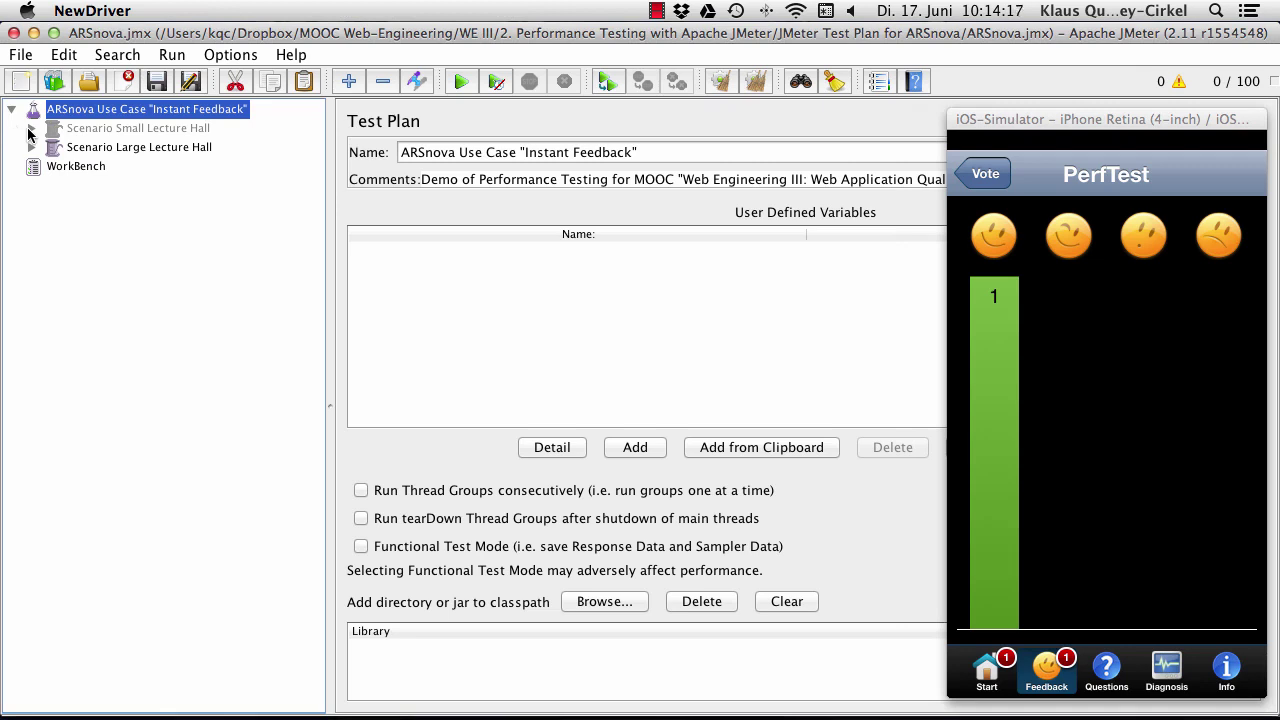
click(87, 131)
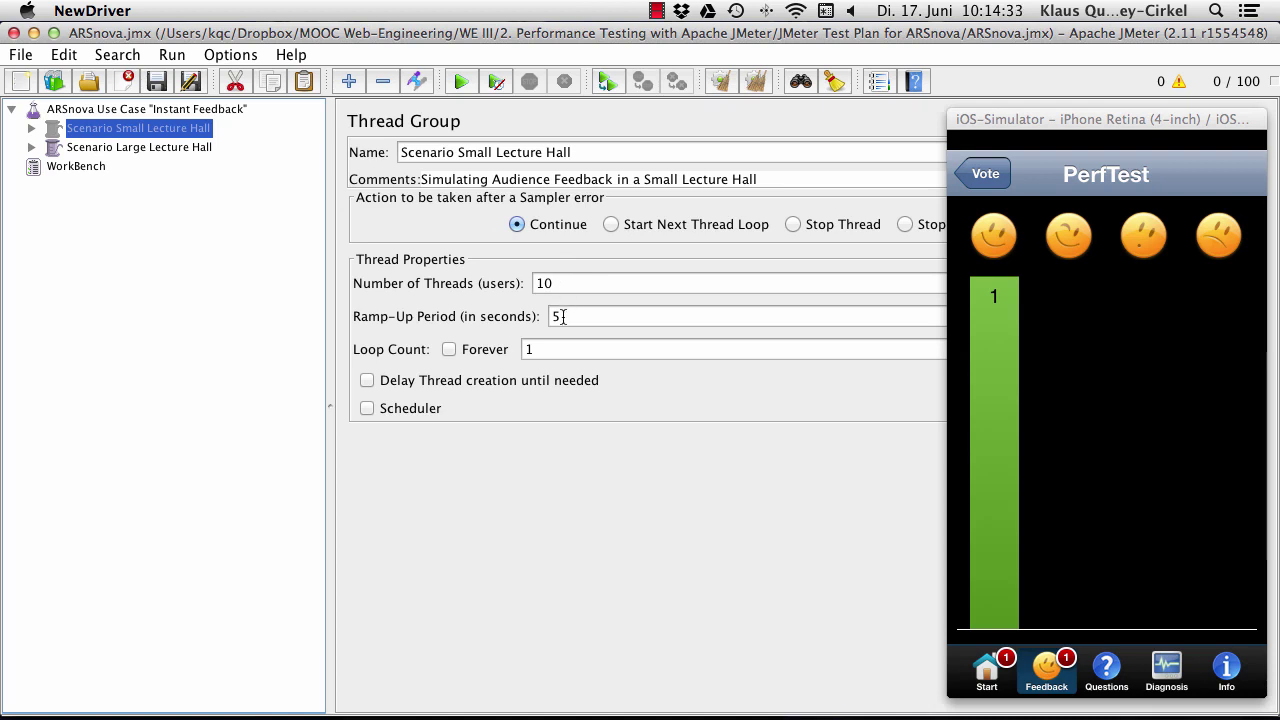
click(31, 148)
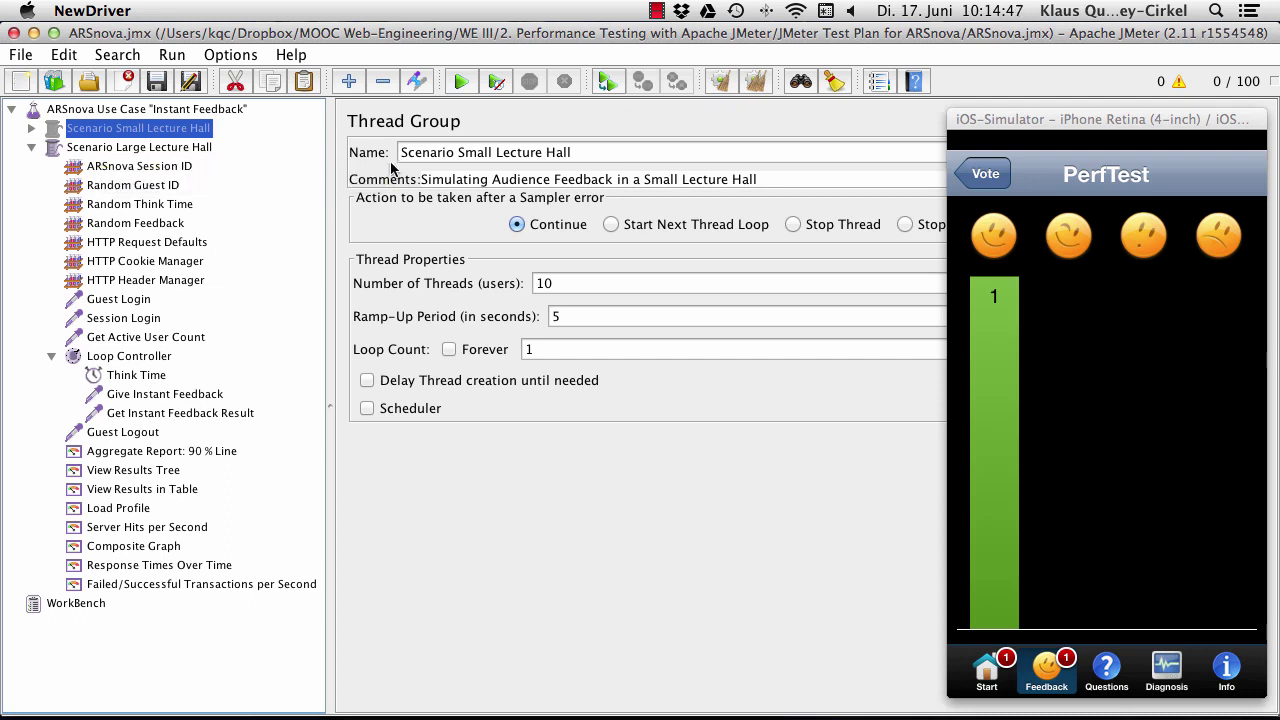
click(166, 148)
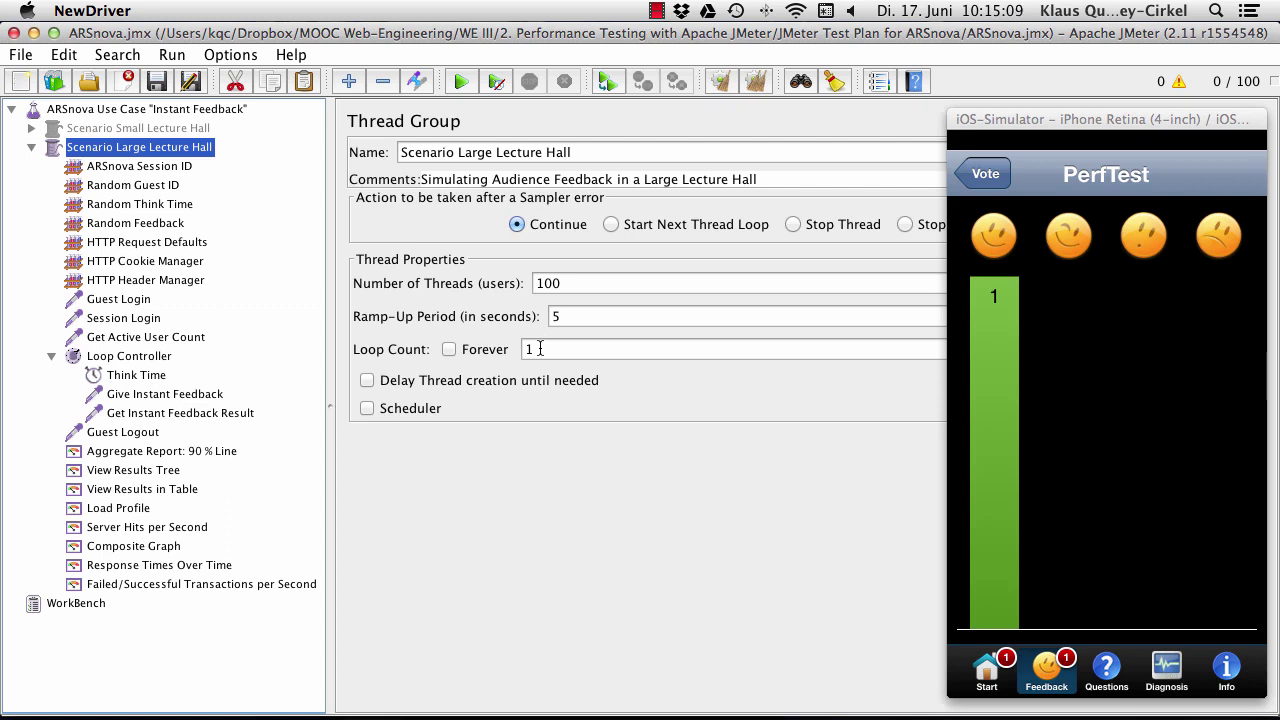
Review the ARSnova Session ID variable and the Random Guest ID and Random Think Time settings of the large lecture hall scenario
click(154, 168)
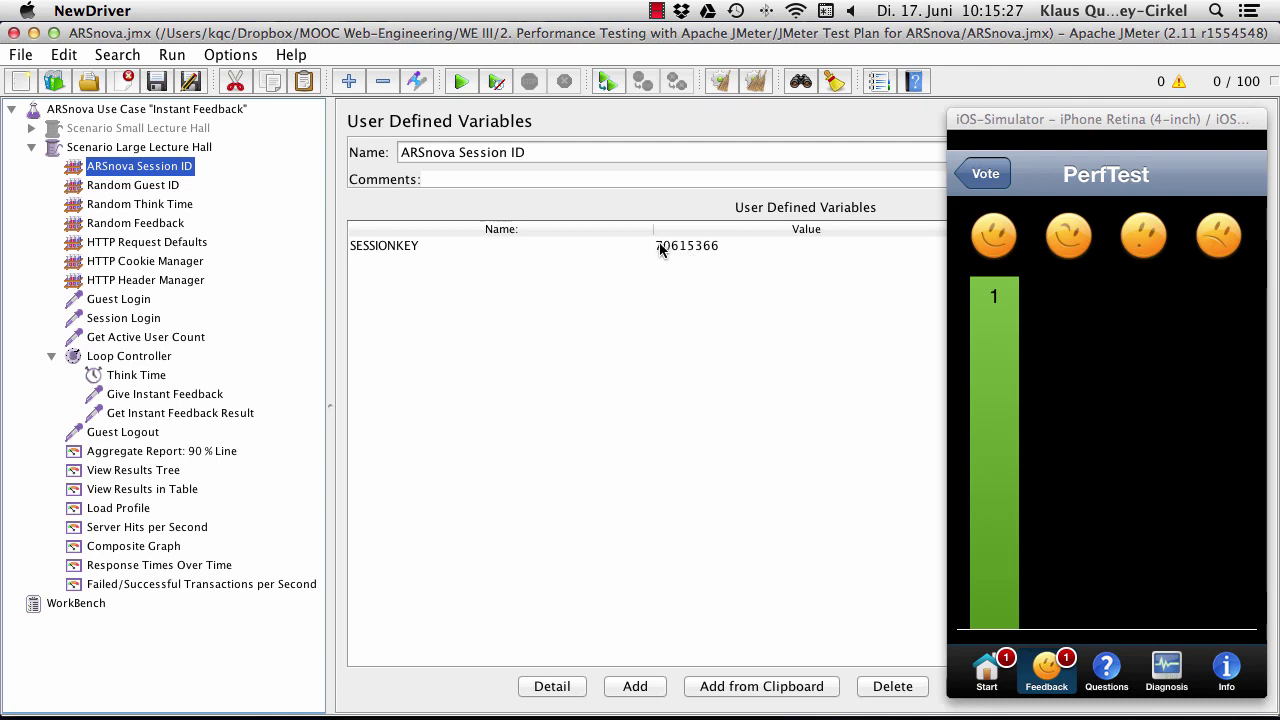
click(689, 256)
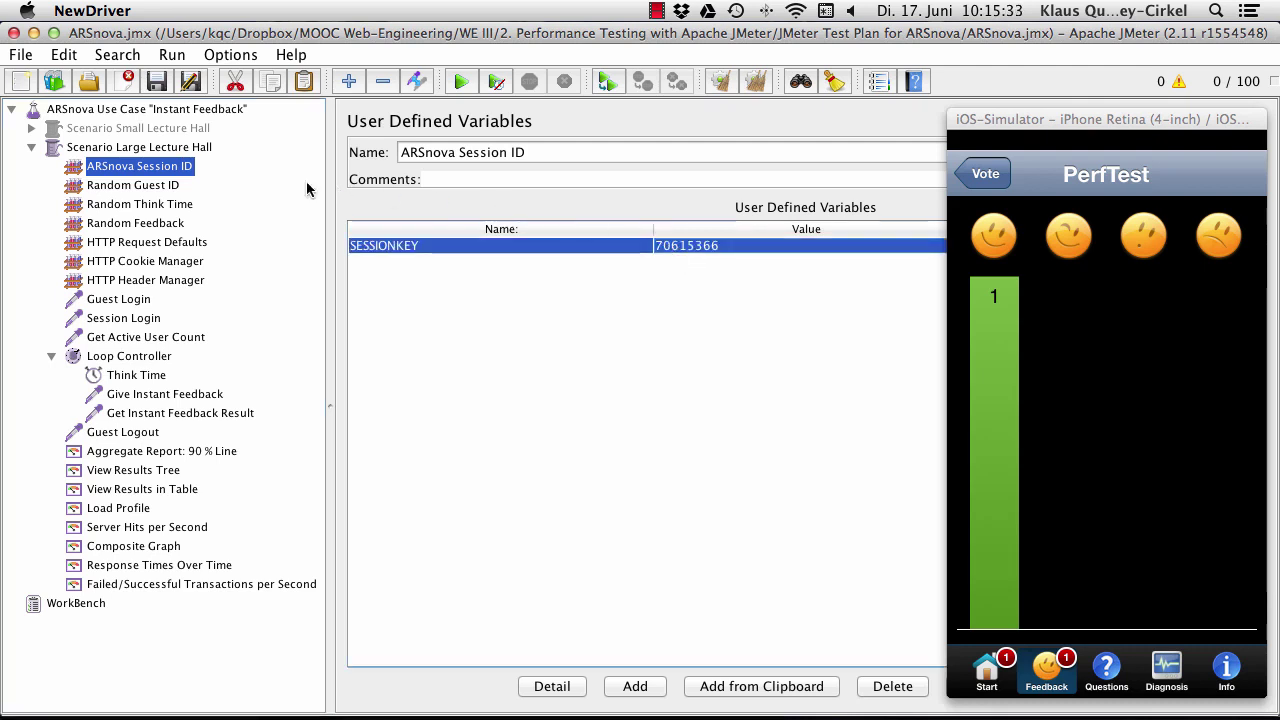
click(133, 188)
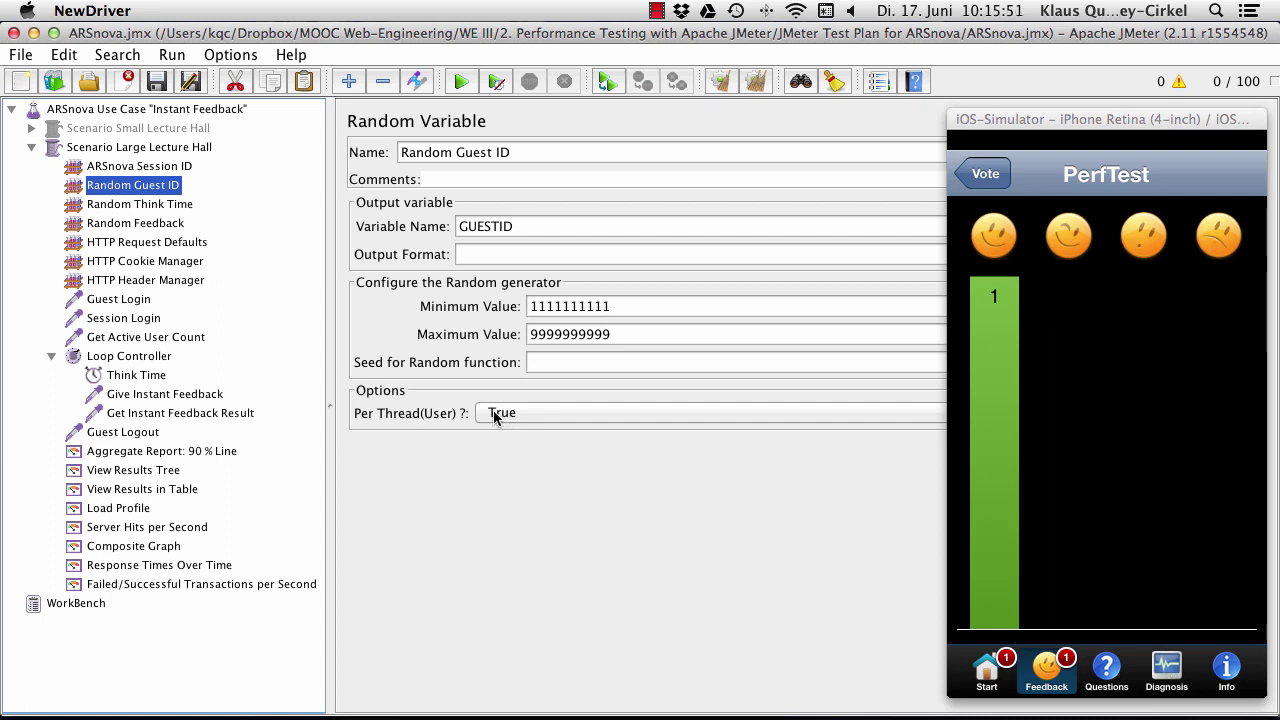
click(161, 205)
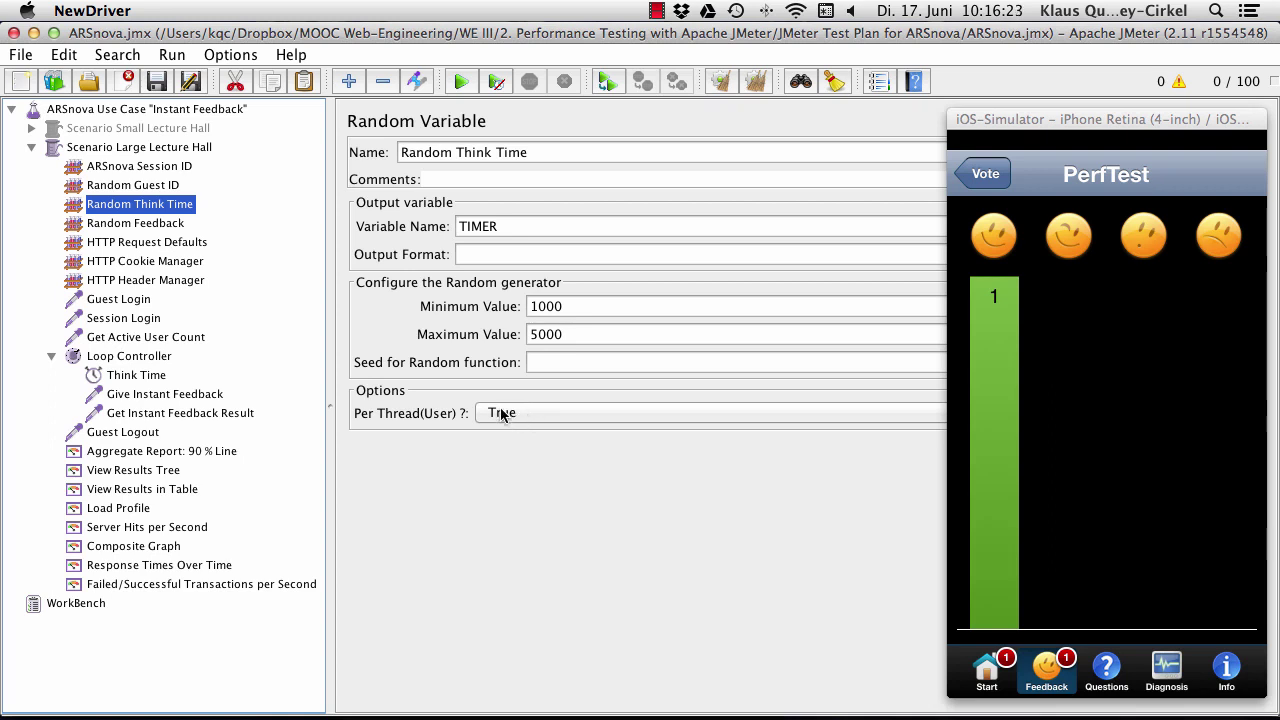
Compare the Random Feedback variable's range with the simulator's feedback options by voting faster, slower and finally "You've lost me."
click(155, 224)
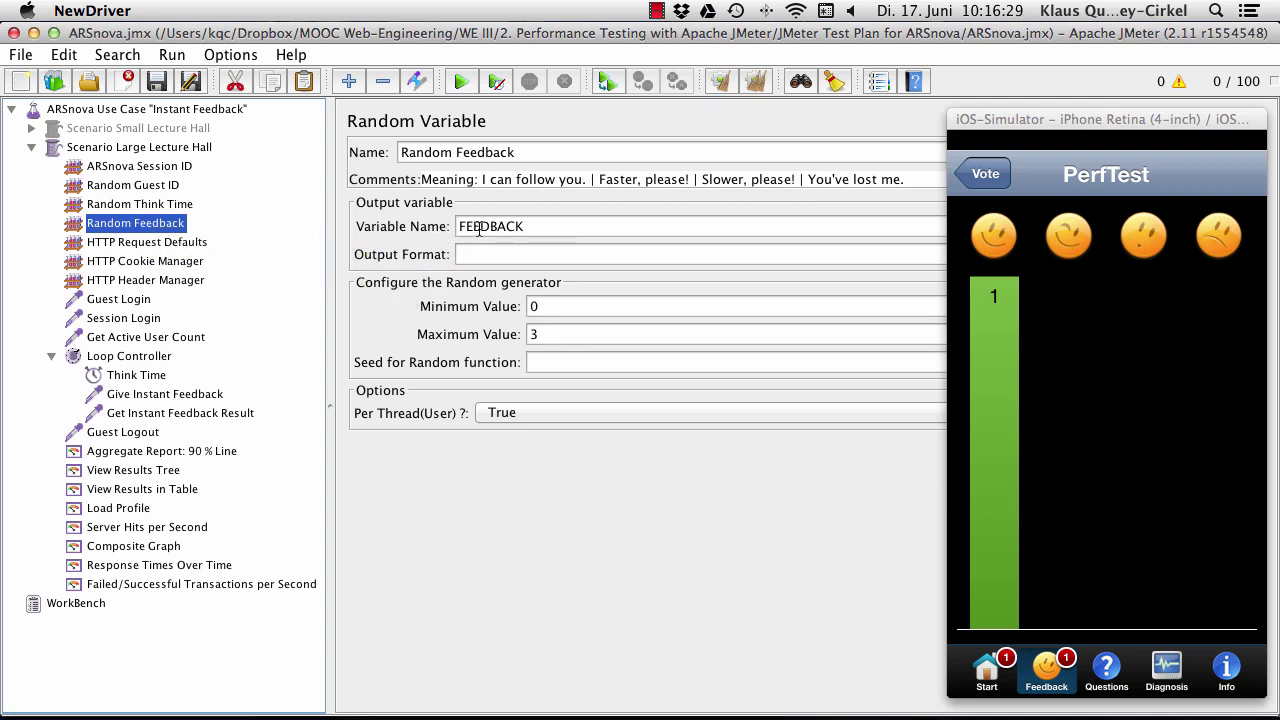
click(1072, 240)
click(1155, 242)
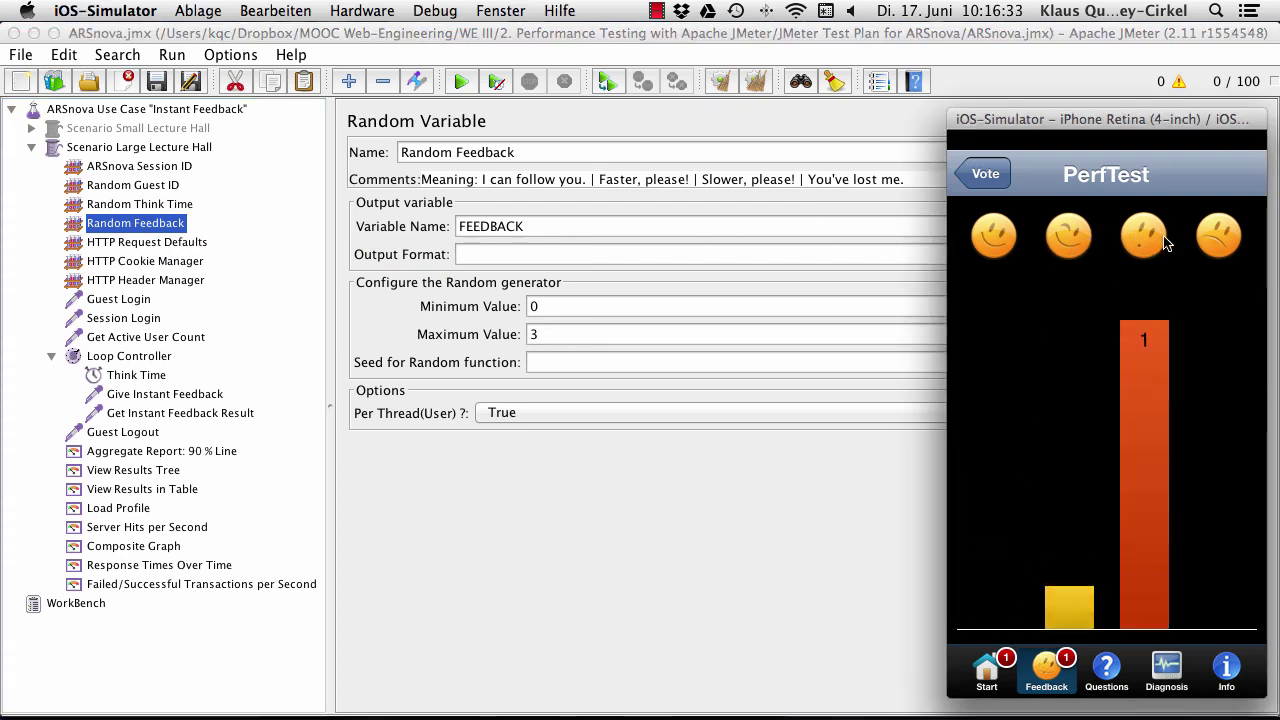
click(1232, 240)
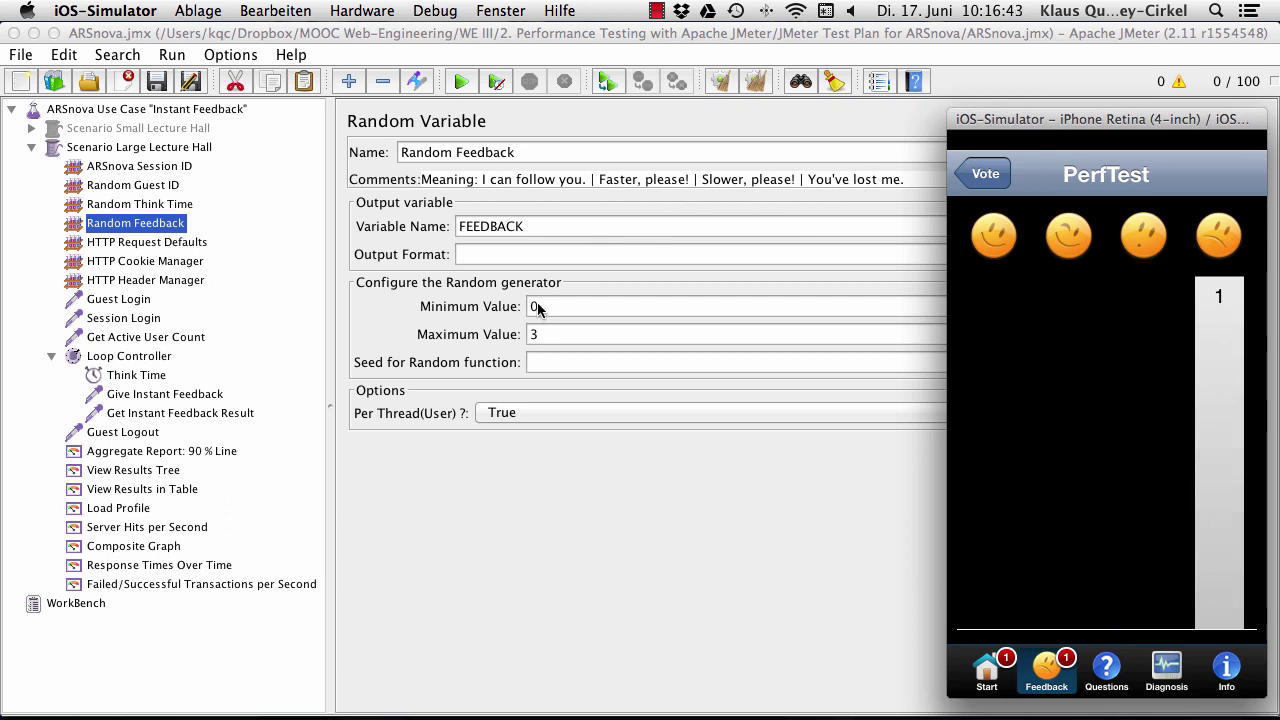
click(533, 338)
Review the server address in HTTP Request Defaults and the settings of the HTTP Cookie Manager and HTTP Header Manager
click(181, 247)
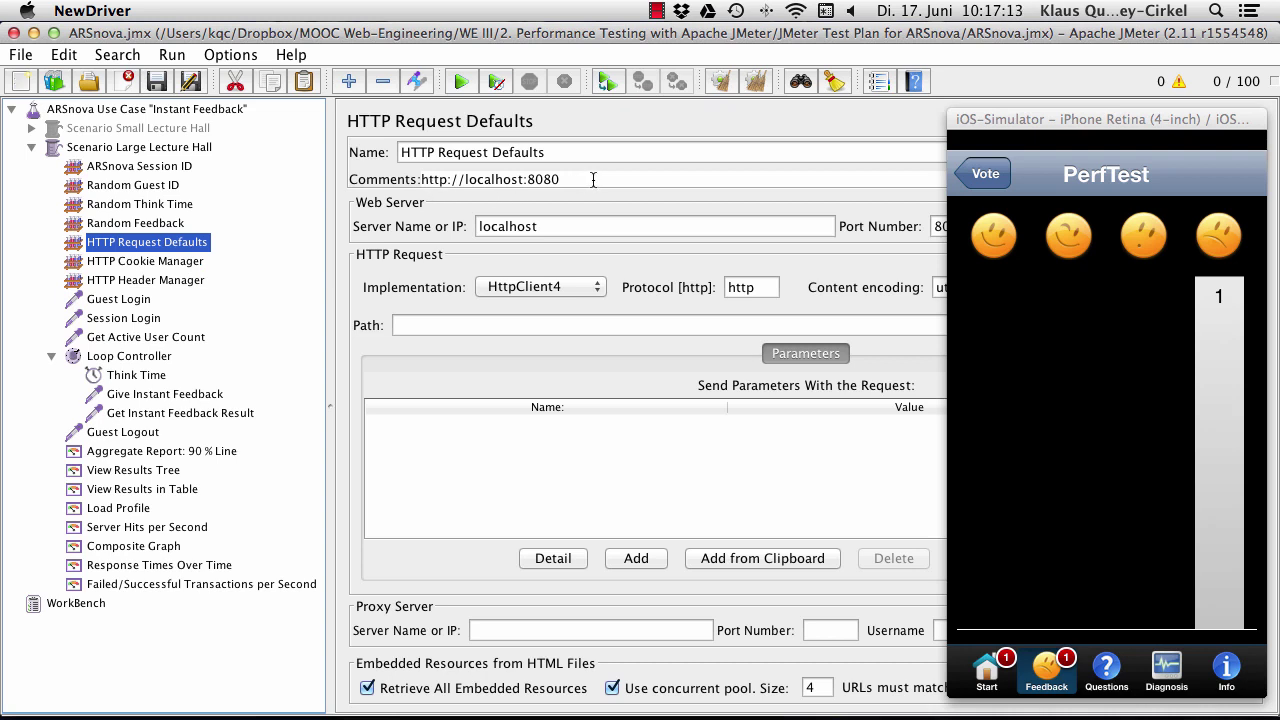
drag(566, 179, 413, 181)
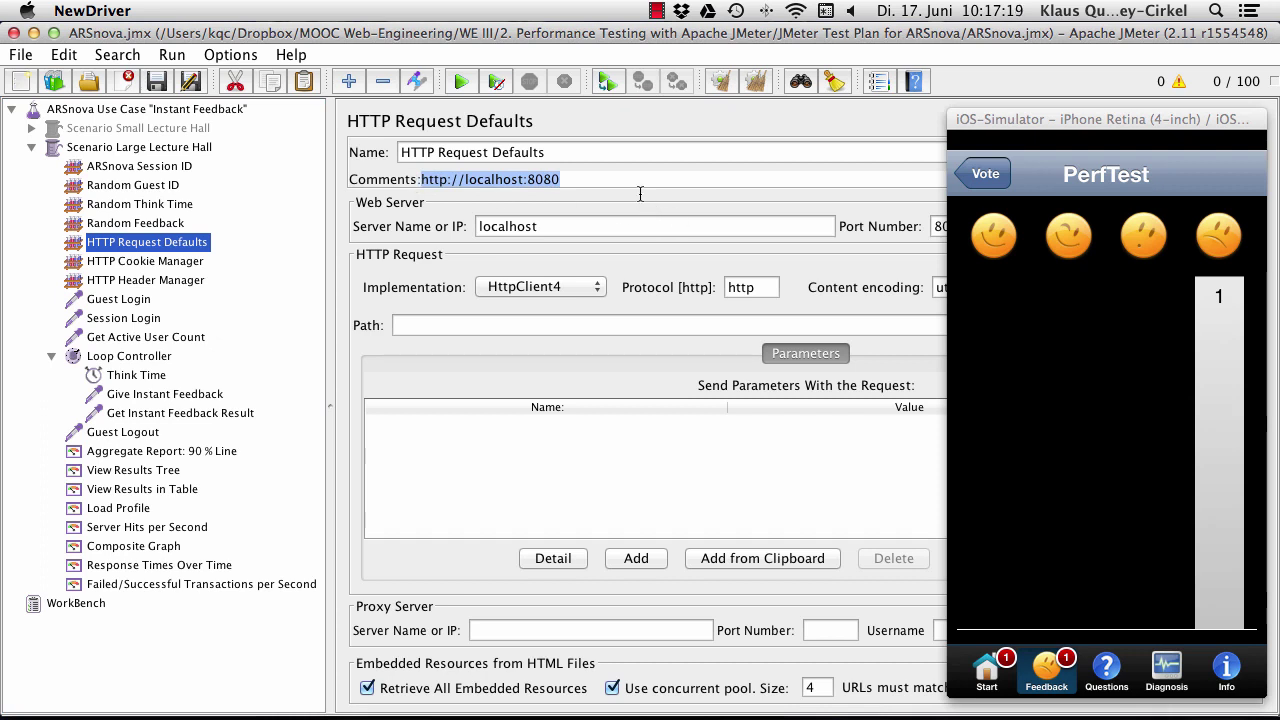
double_click(510, 226)
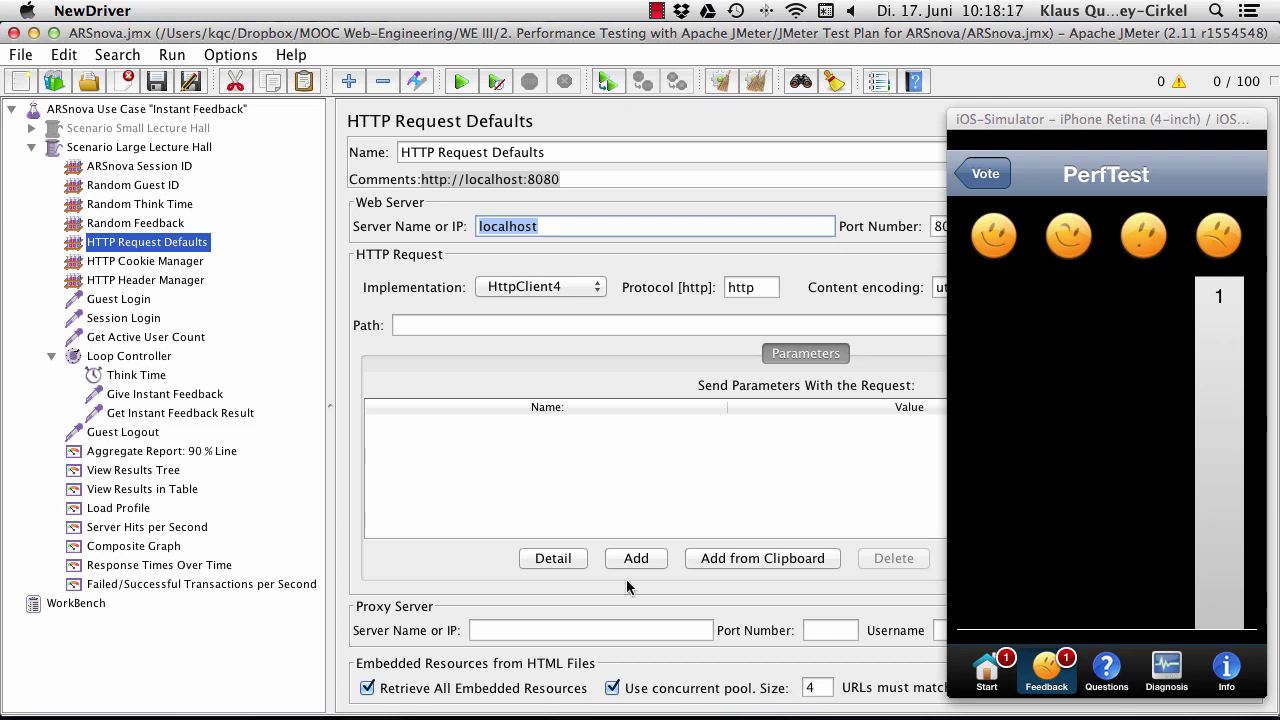
click(167, 261)
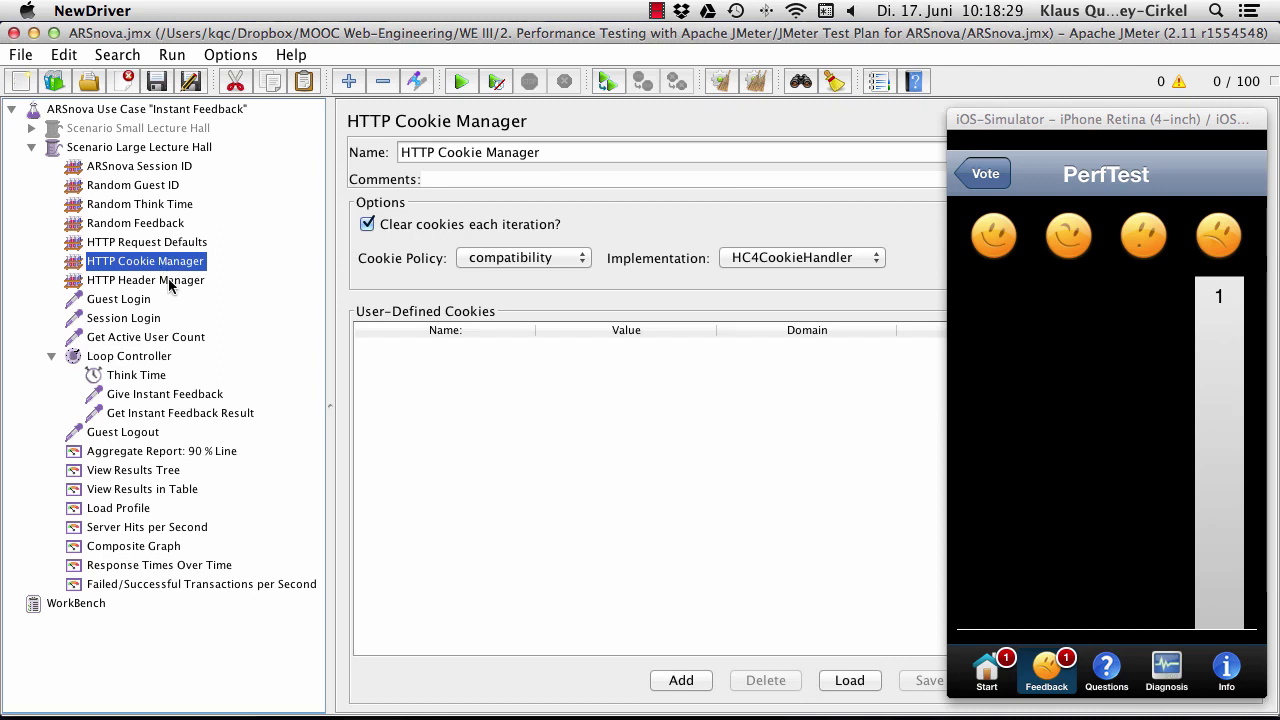
click(169, 283)
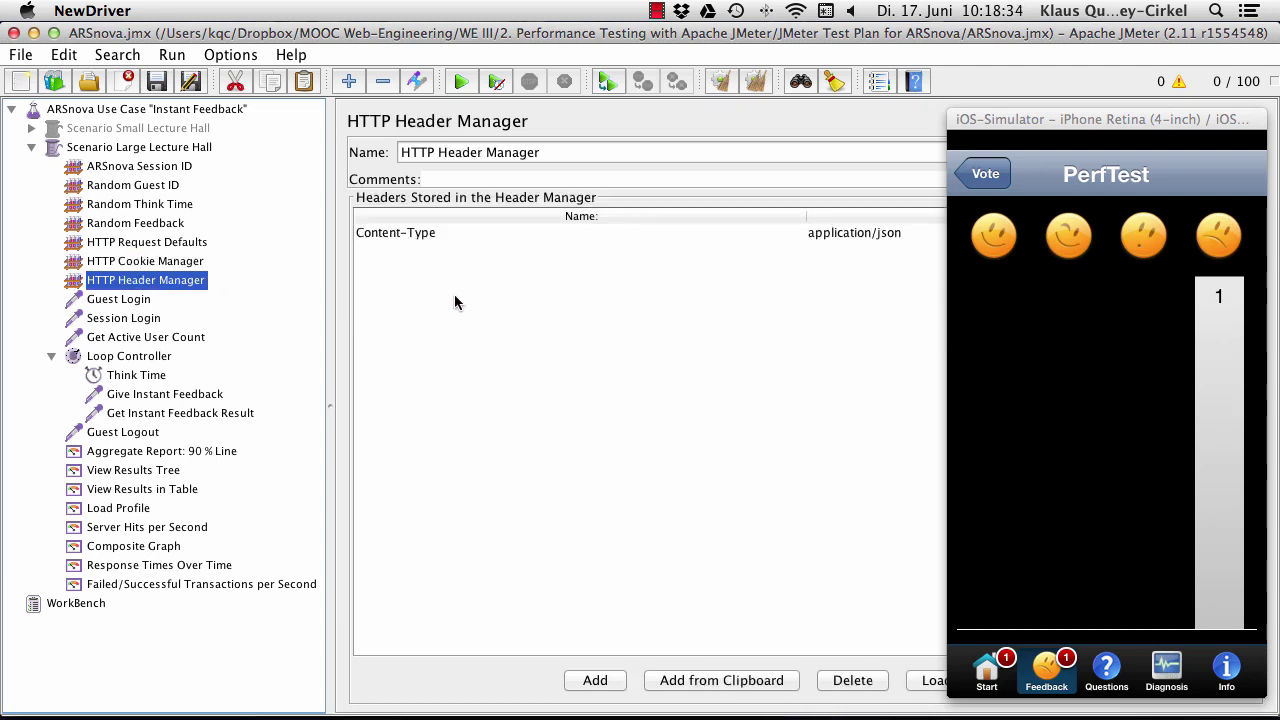
click(850, 232)
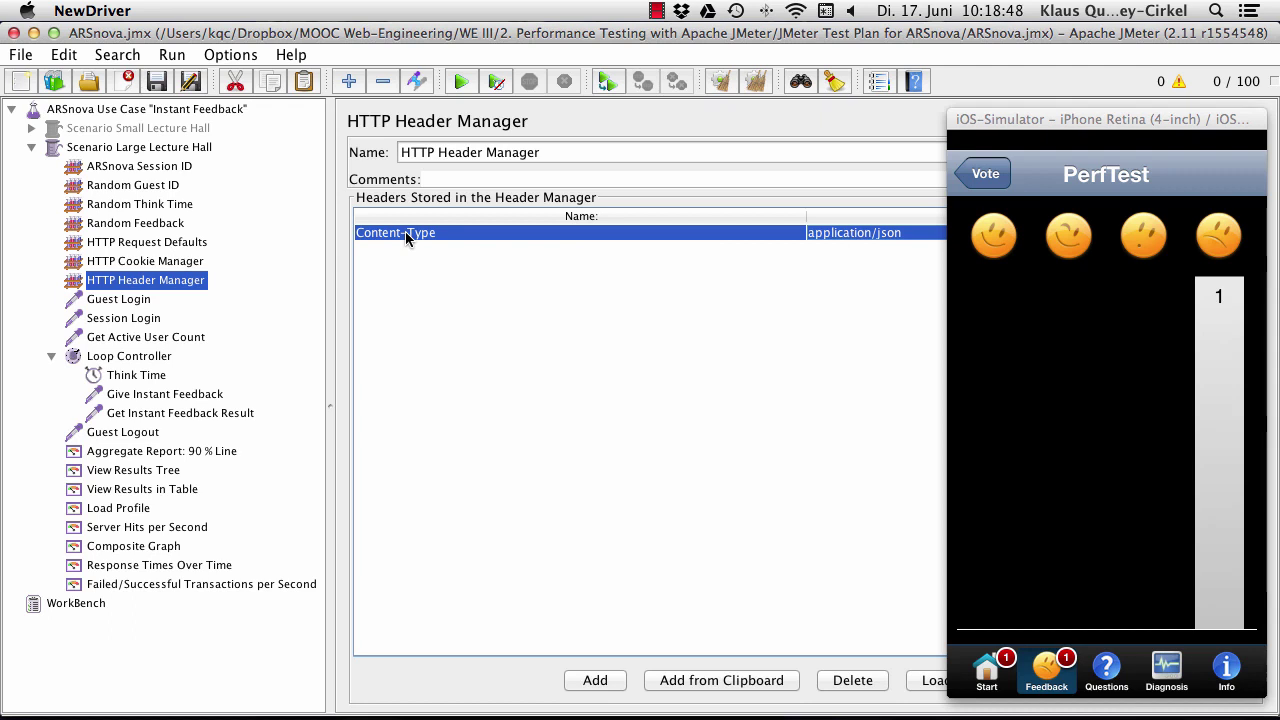
Examine the paths and parameters of the Guest Login, Session Login and Get Active User Count requests
click(117, 303)
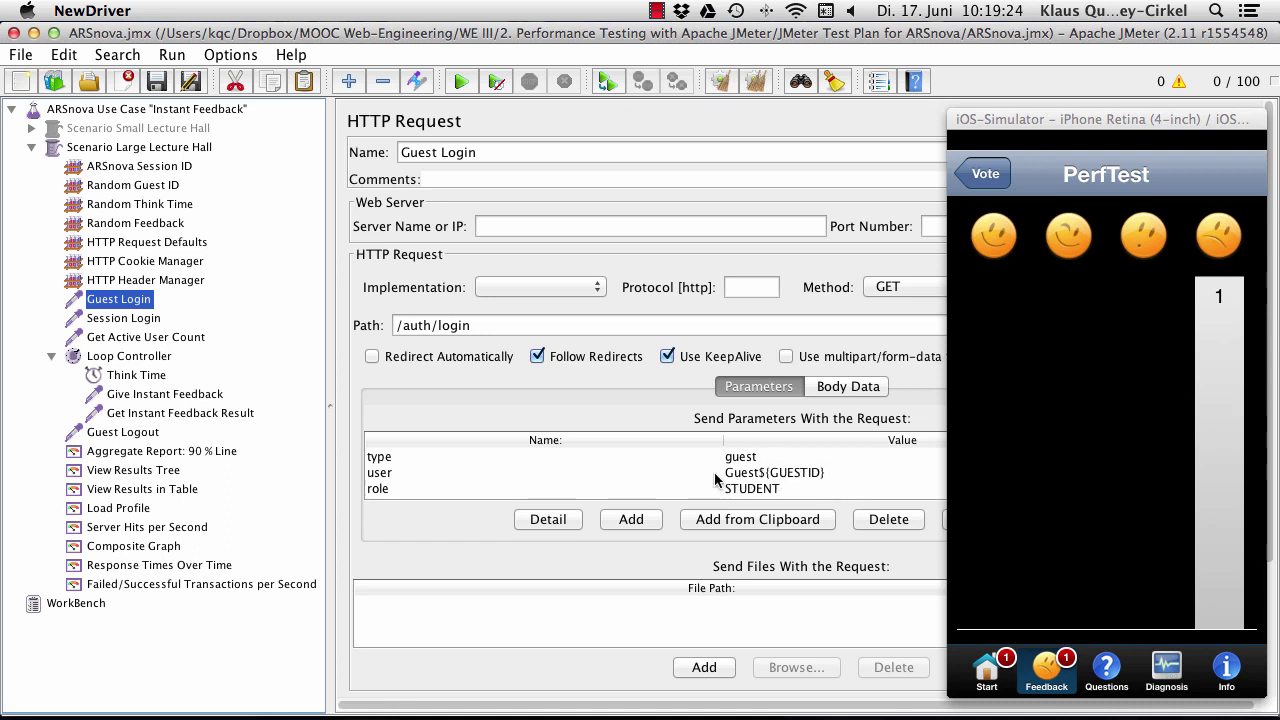
click(124, 318)
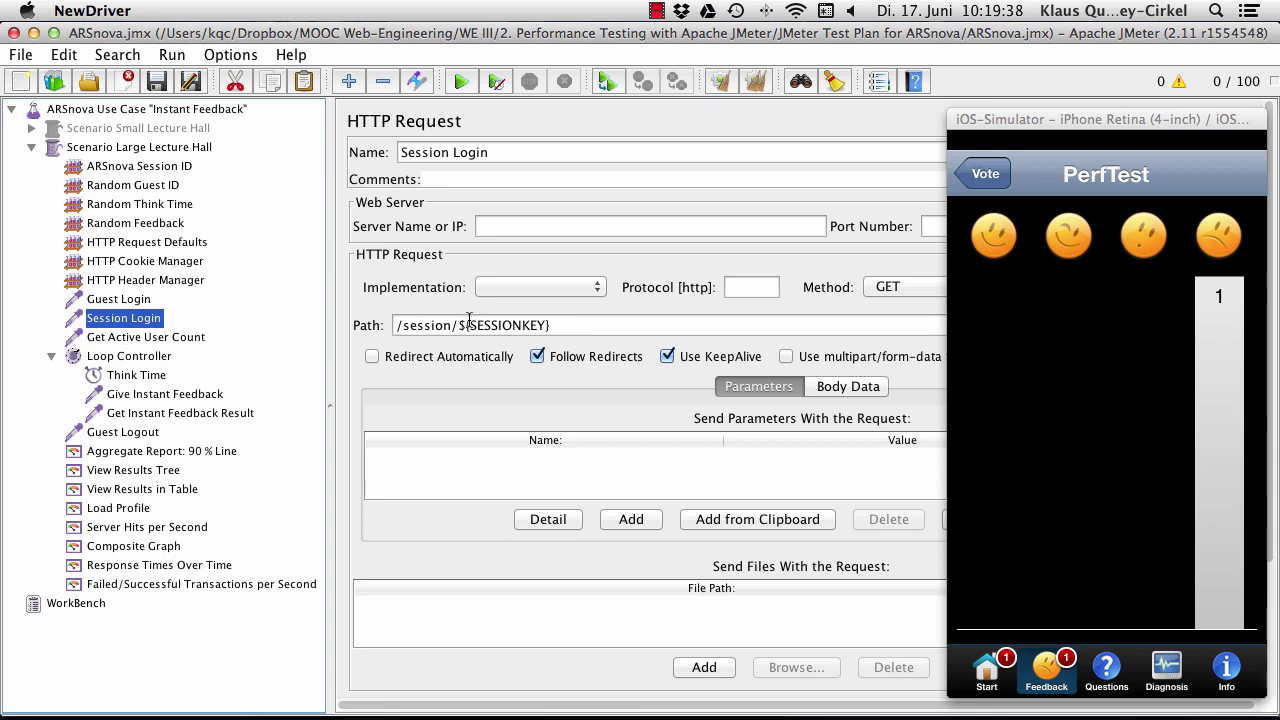
drag(403, 325, 550, 325)
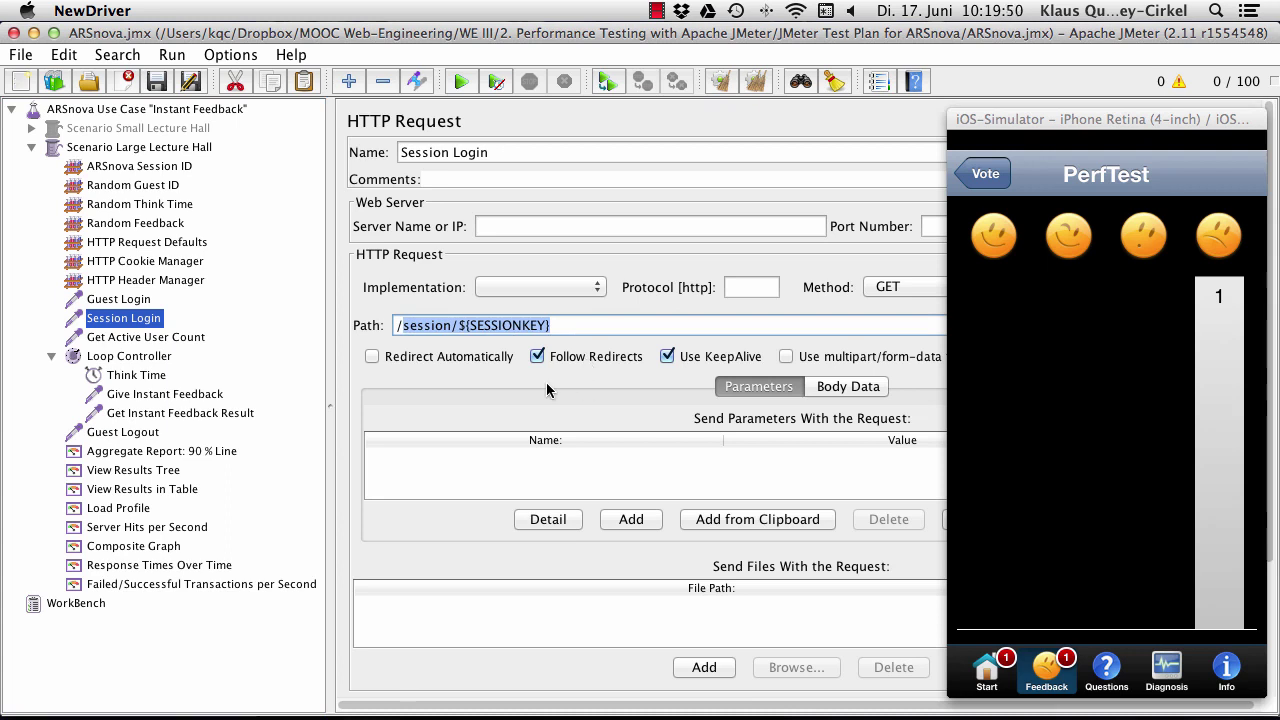
click(180, 337)
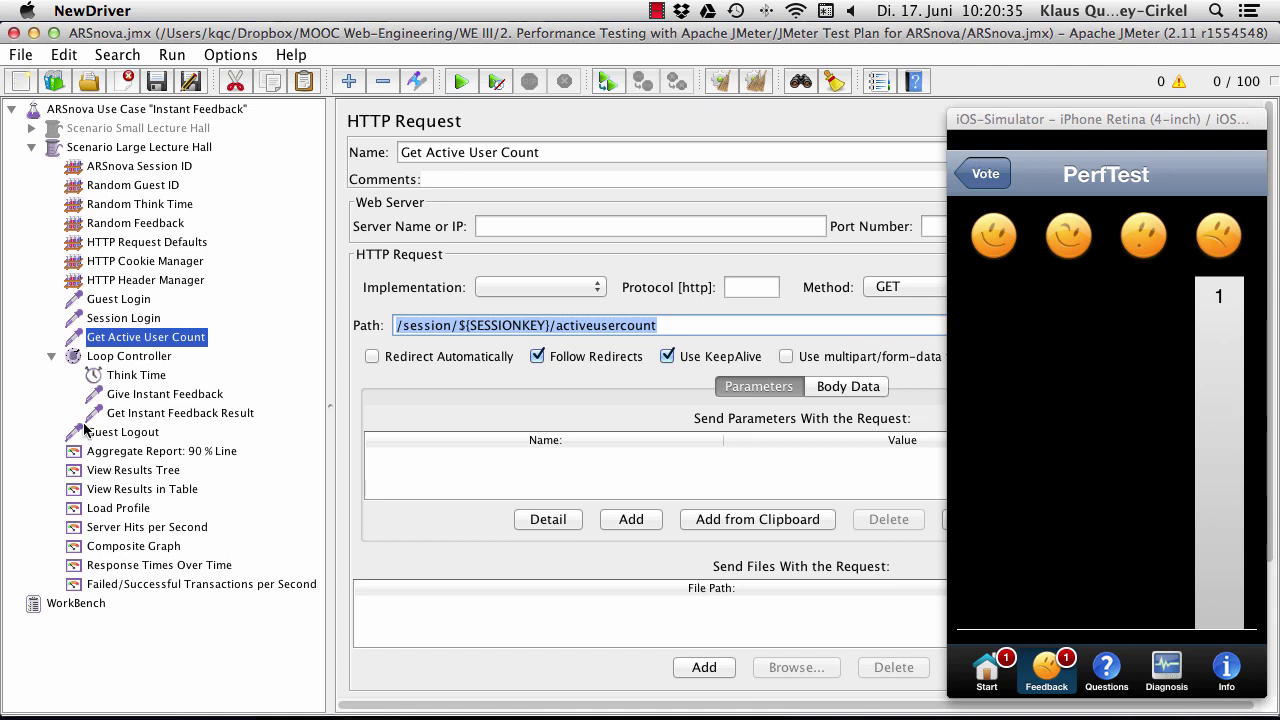
Check the Loop Controller's loop count and the thread delay of its Think Time timer
click(117, 358)
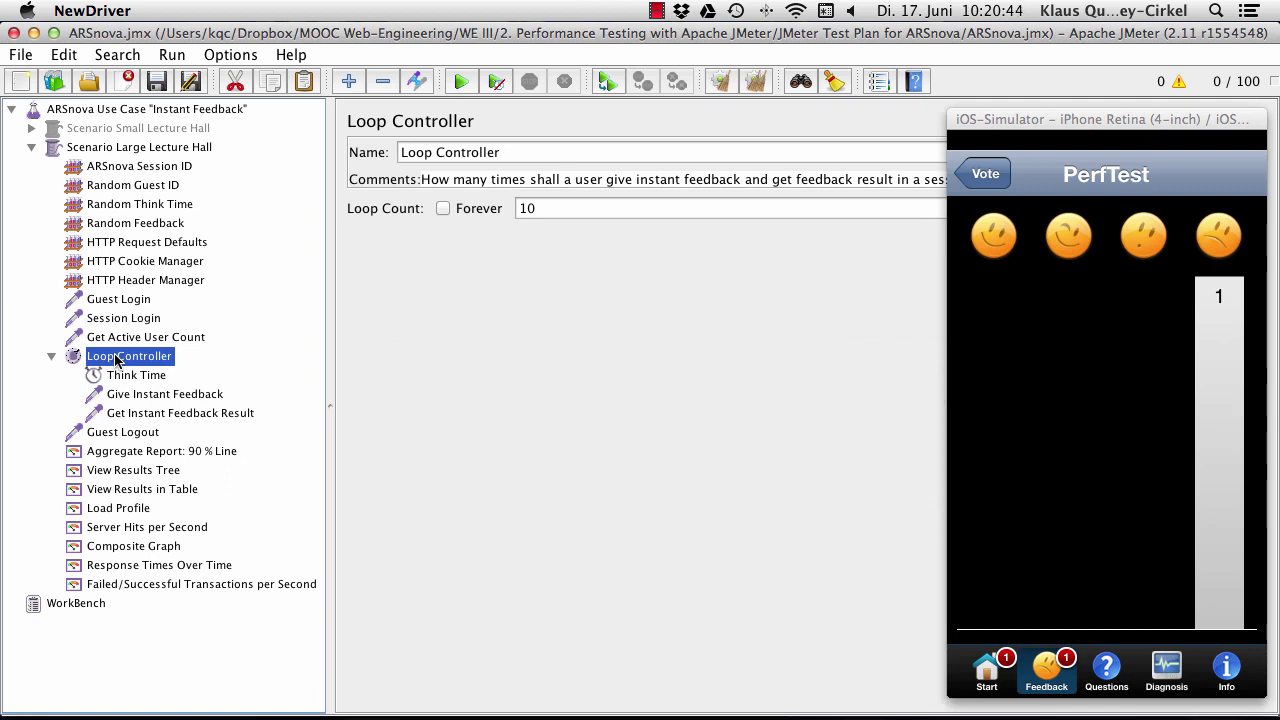
drag(543, 208, 508, 208)
click(543, 208)
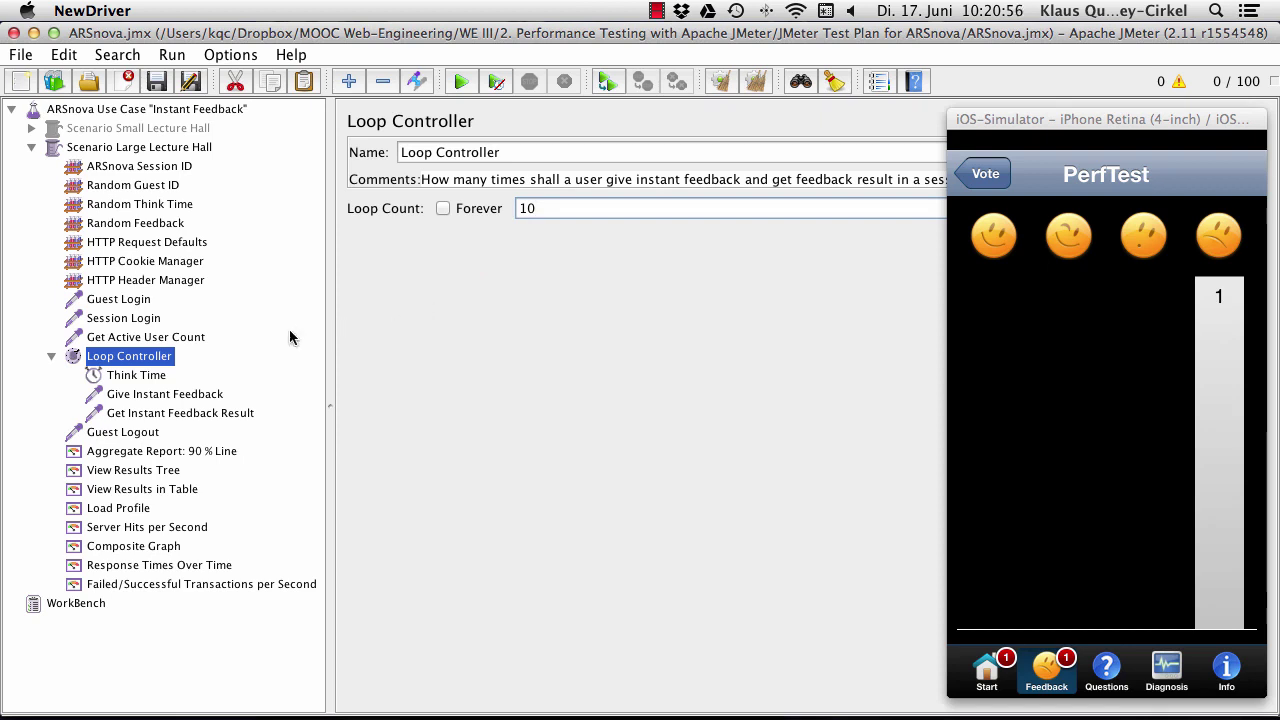
click(145, 377)
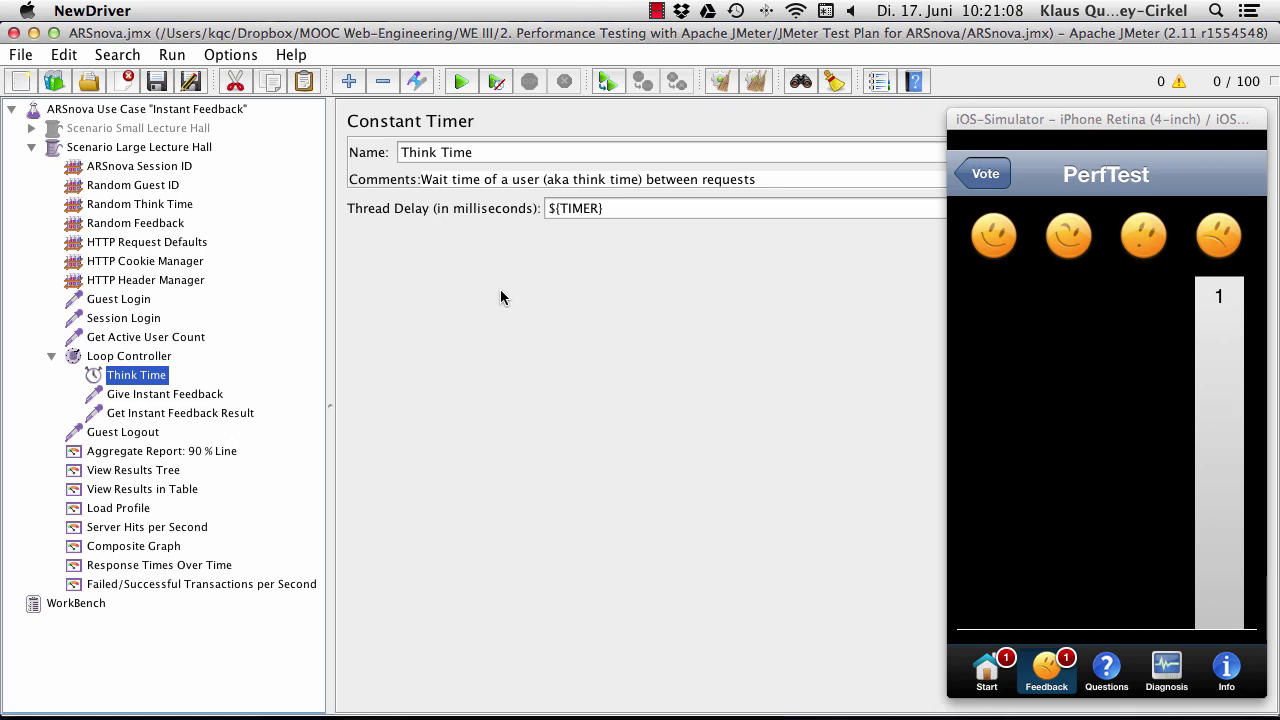
Examine the Give Instant Feedback request's body data and available HTTP methods, leaving POST selected
click(175, 395)
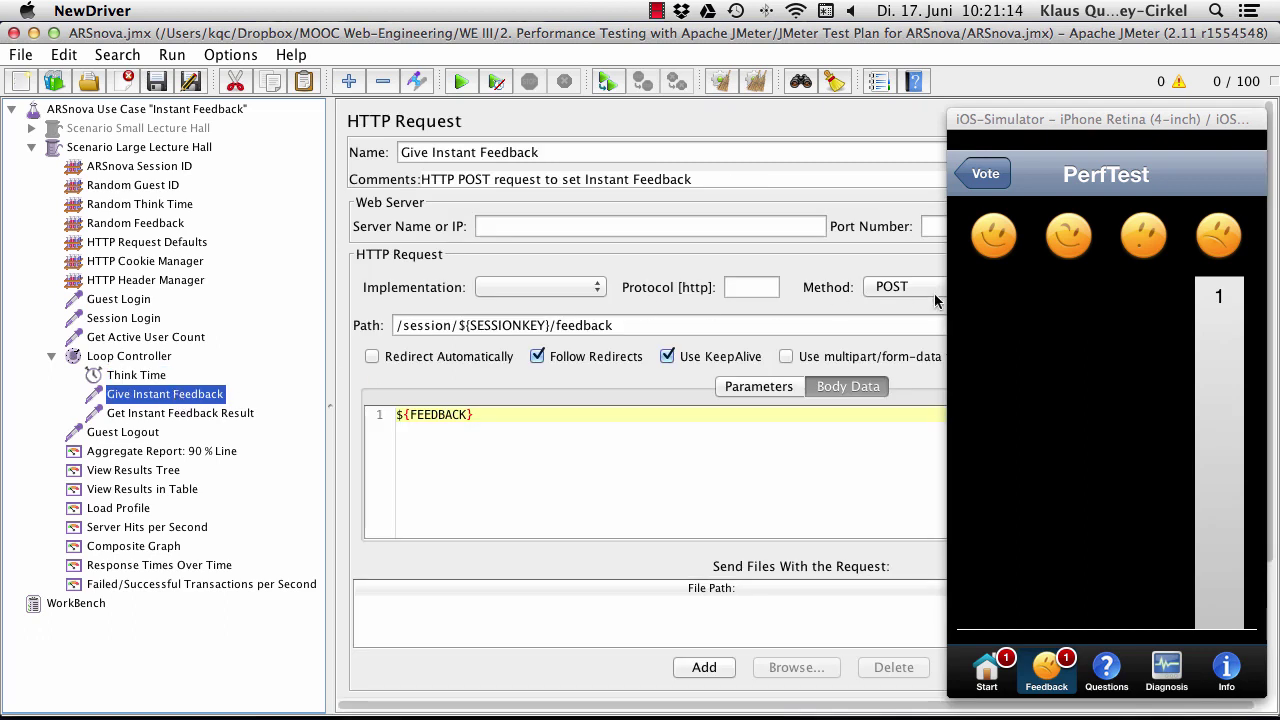
click(891, 287)
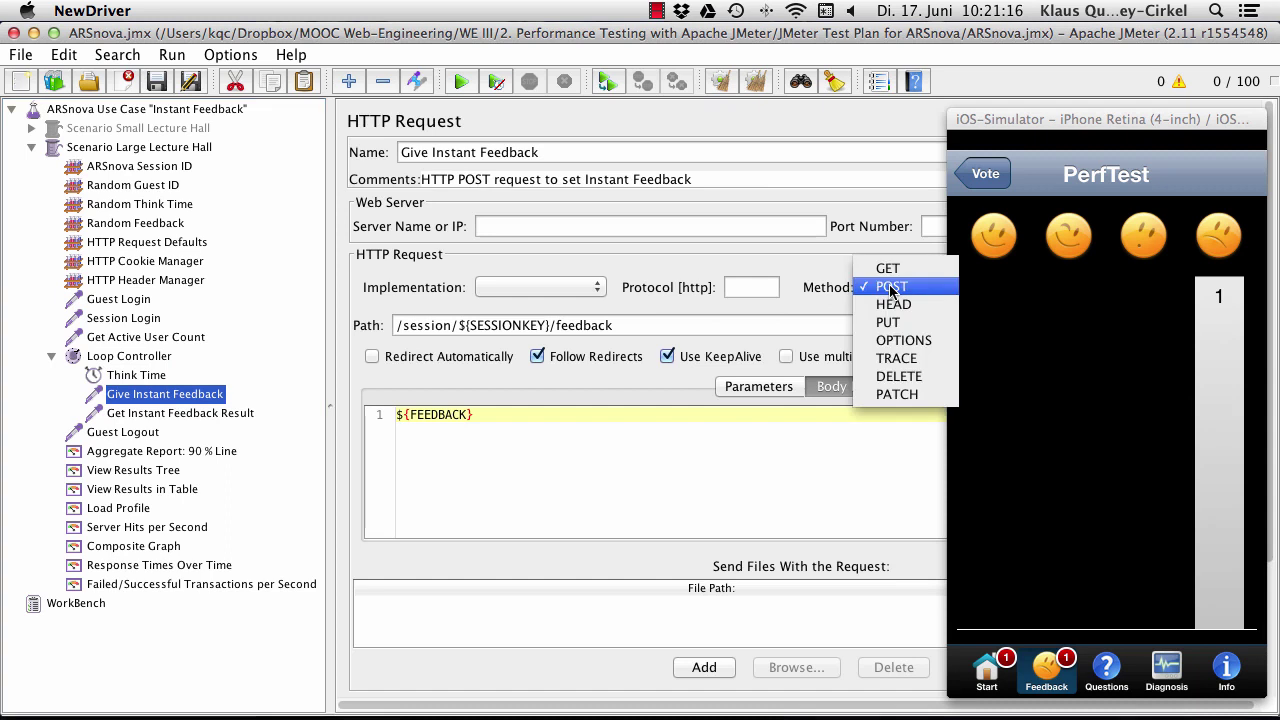
click(891, 287)
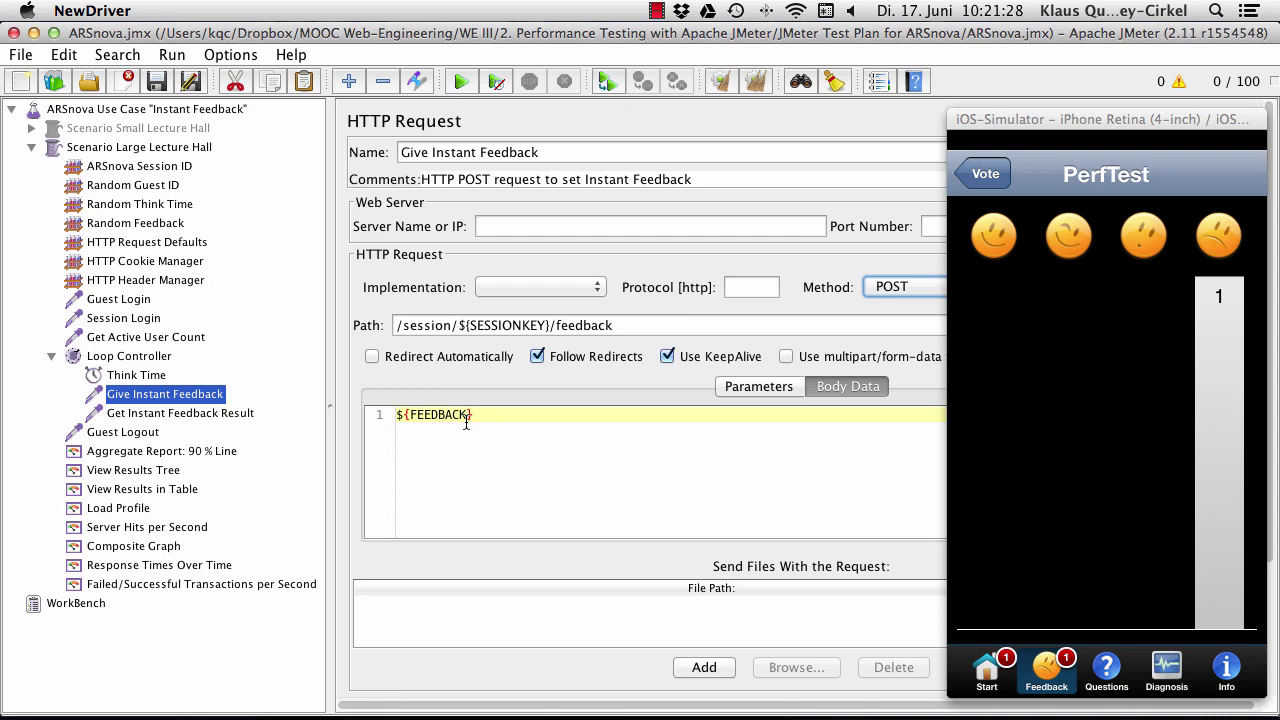
In the iOS Simulator, cast feedback votes in the PerfTest session with different smileys, ending on the second one
click(996, 236)
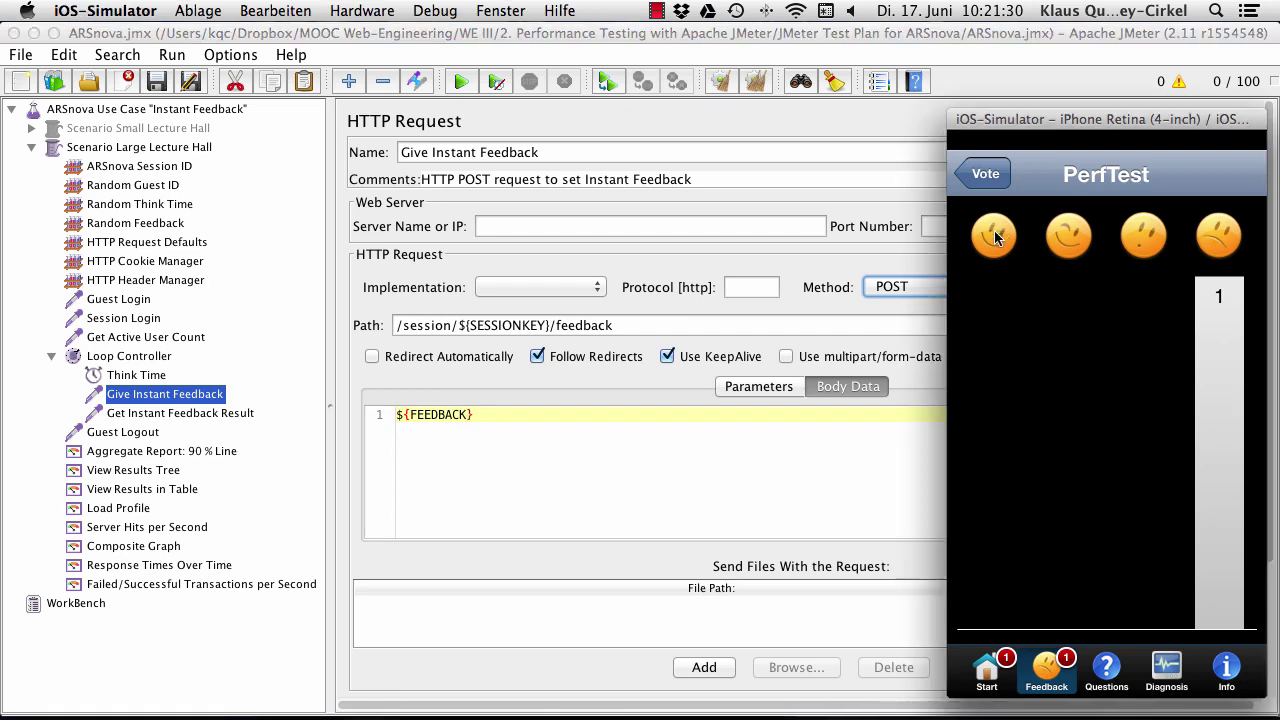
click(1068, 236)
click(1143, 236)
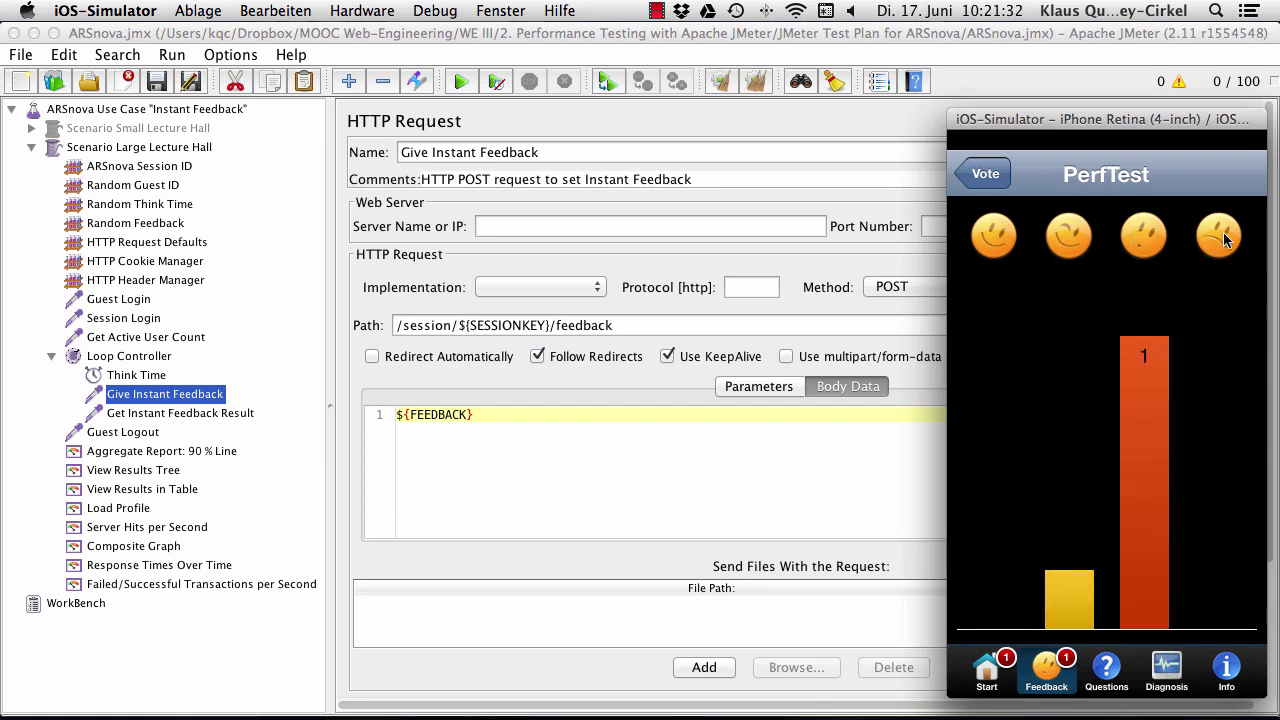
click(1068, 236)
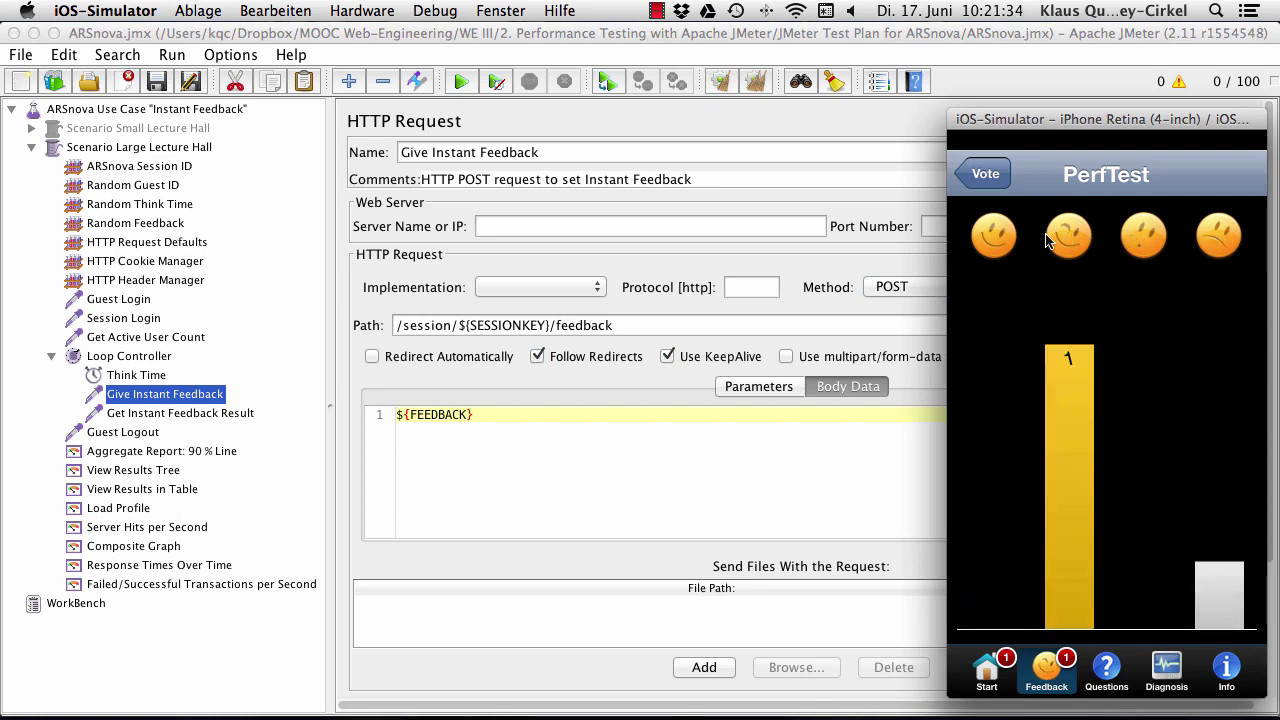
Back in JMeter, examine the method and path of the Get Instant Feedback Result and Guest Logout requests
click(150, 414)
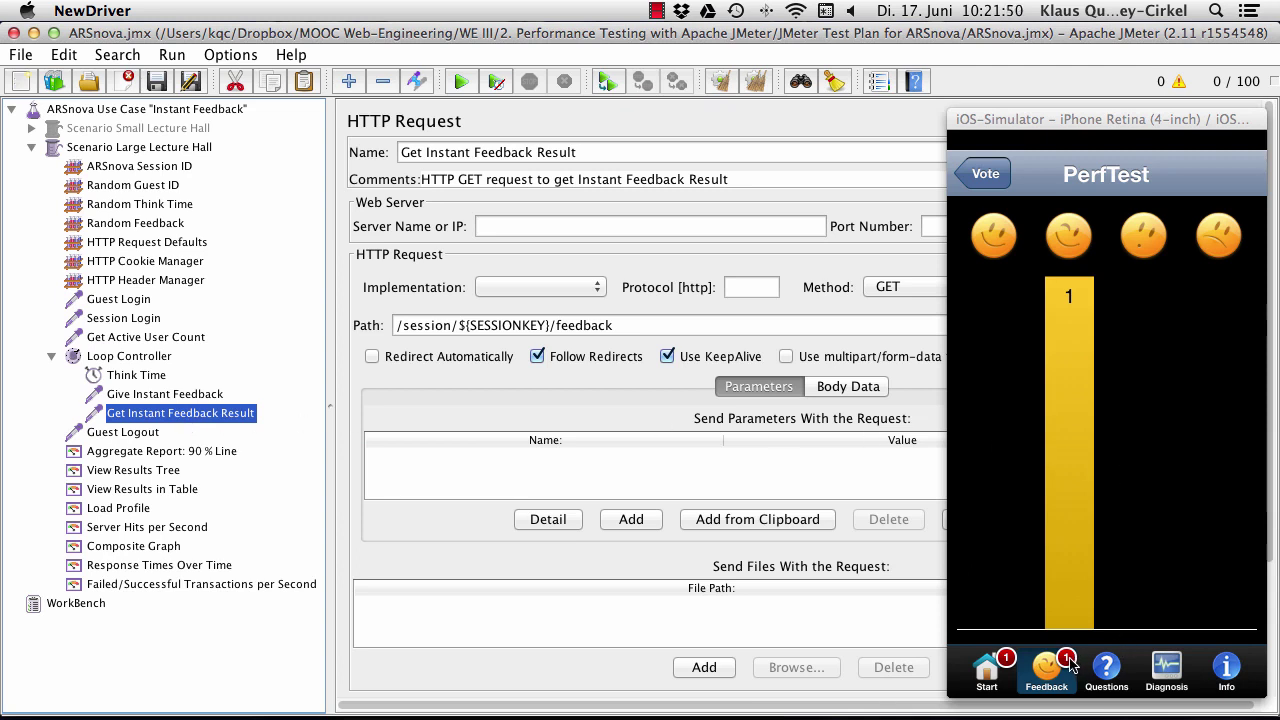
click(110, 434)
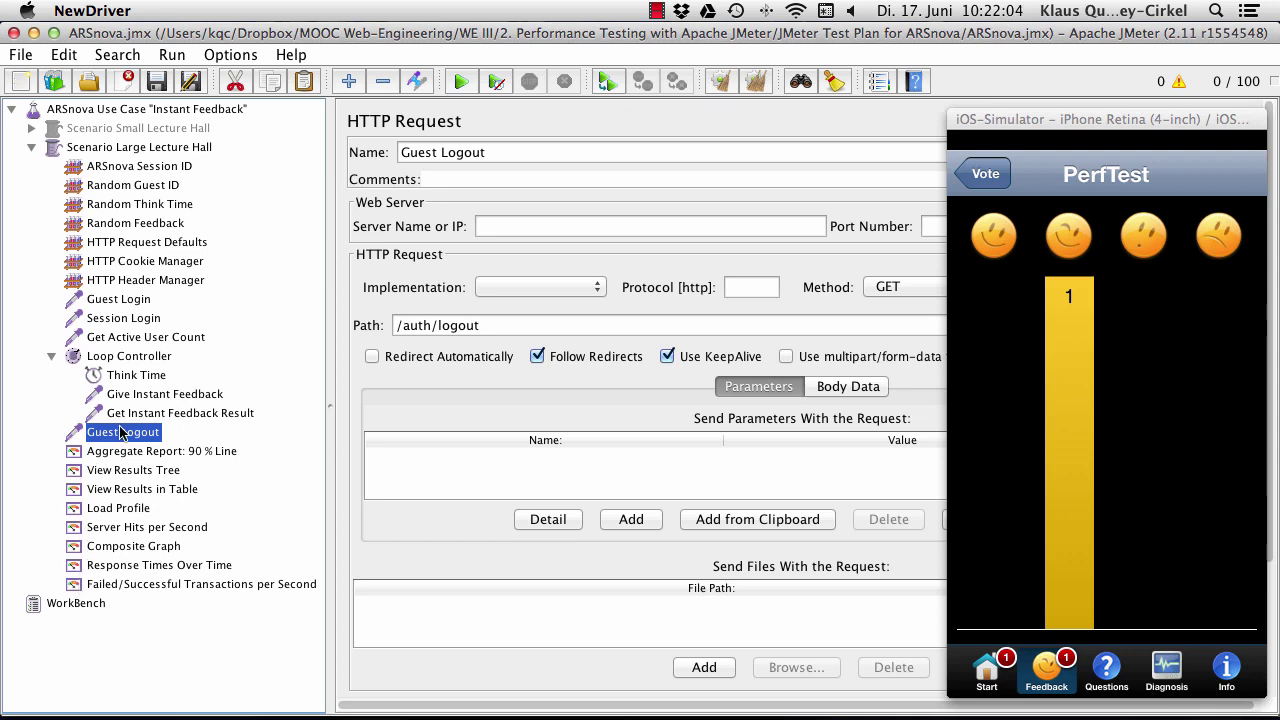
Look through the element types that can be added to Scenario Large Lecture Hall, including listeners, and view the Aggregate Report: 90 % Line
click(127, 150)
right_click(127, 150)
mouse_move(171, 163)
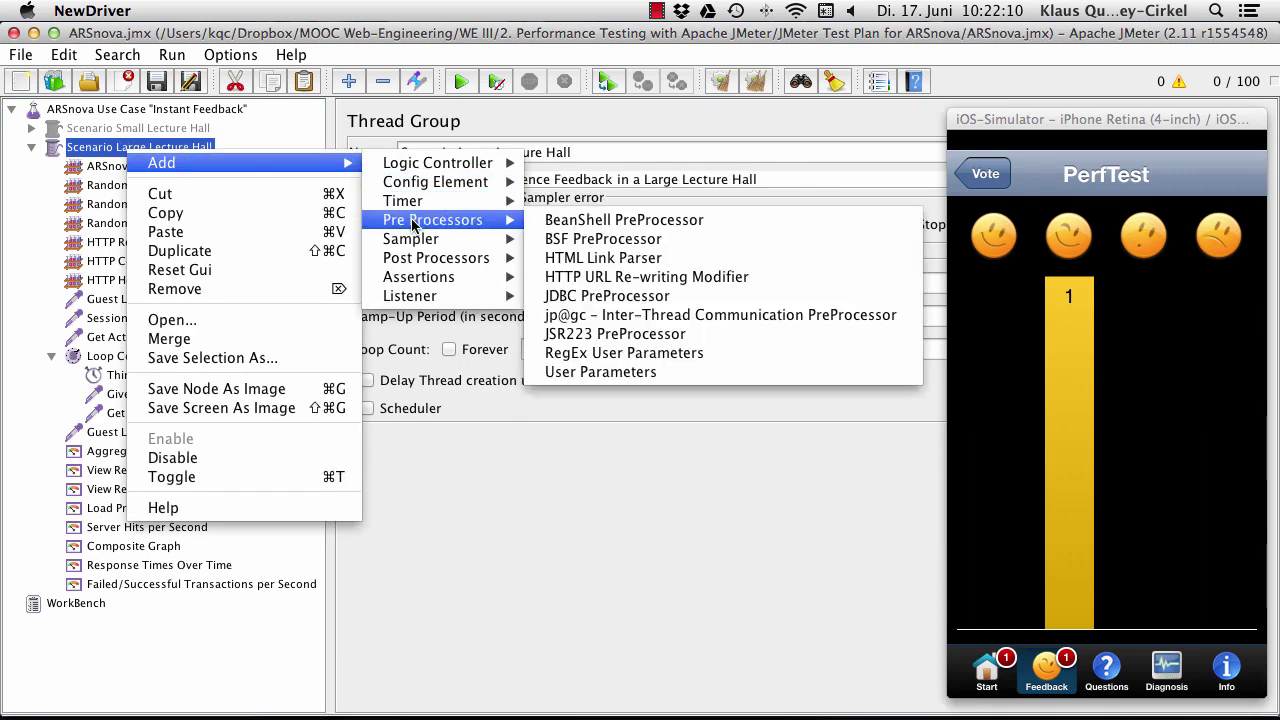
mouse_move(412, 292)
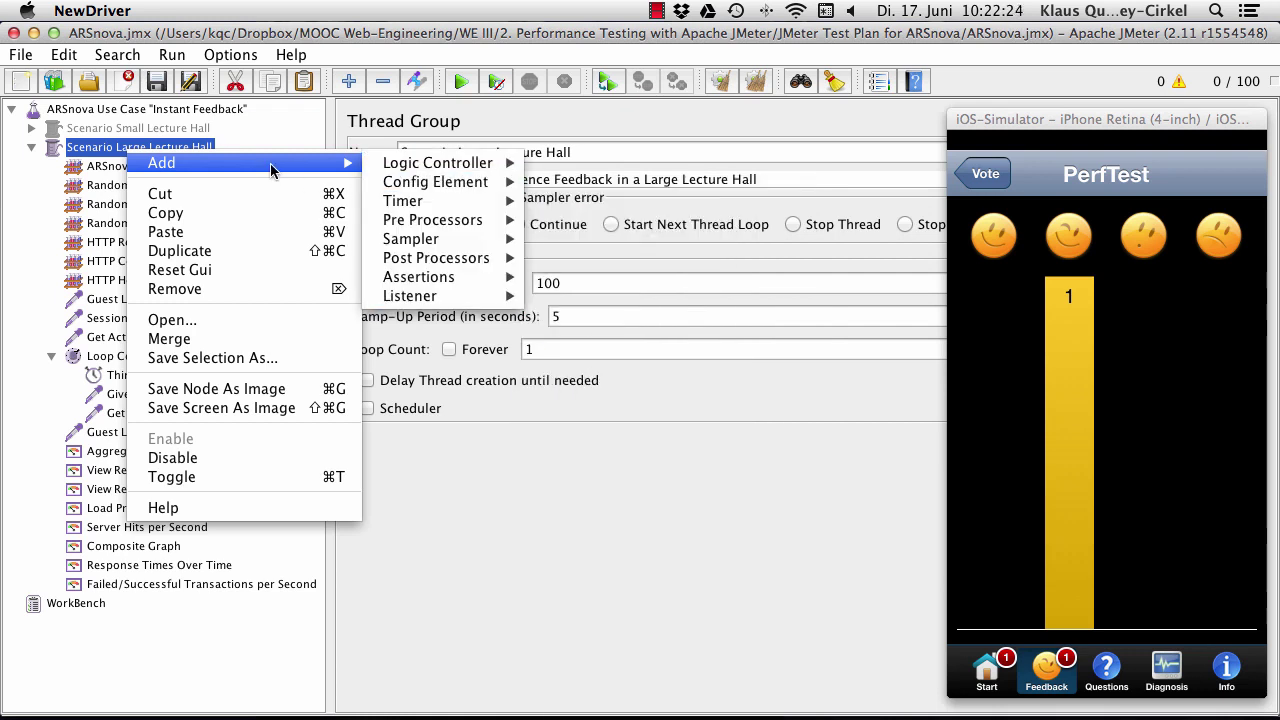
click(98, 150)
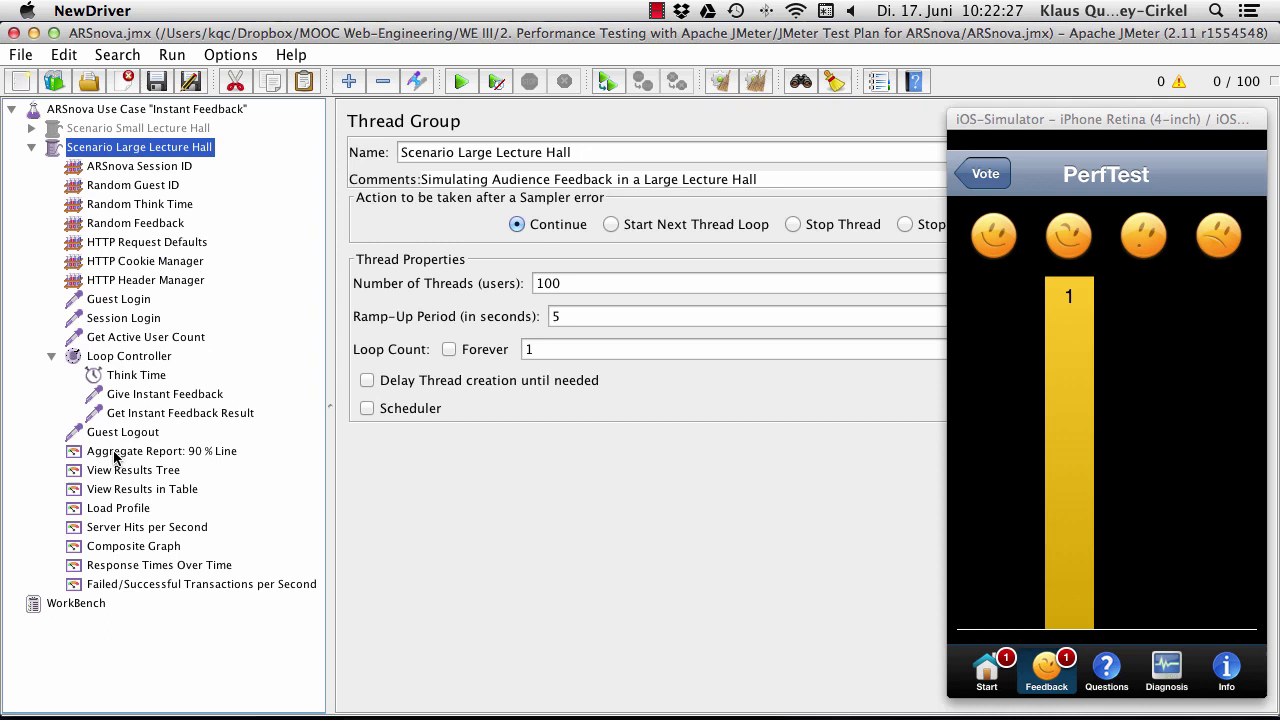
click(115, 451)
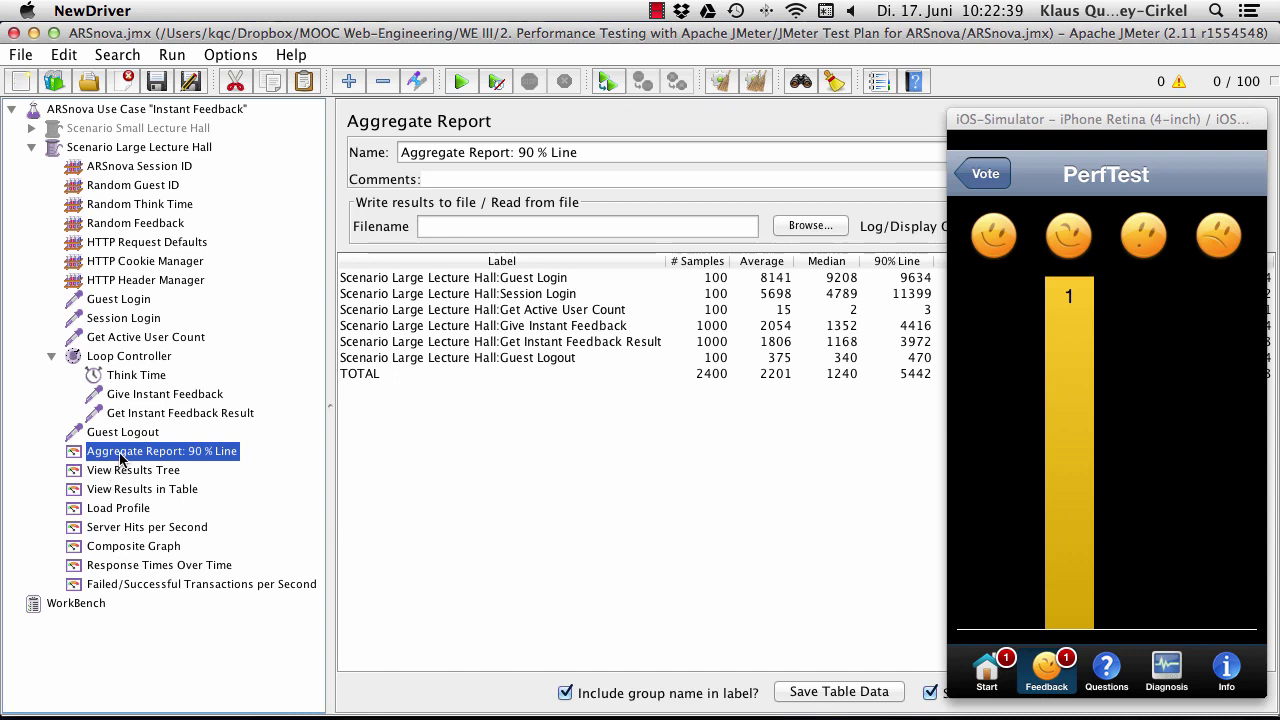
Clear all earlier results and start the test run for Scenario Large Lecture Hall
click(128, 150)
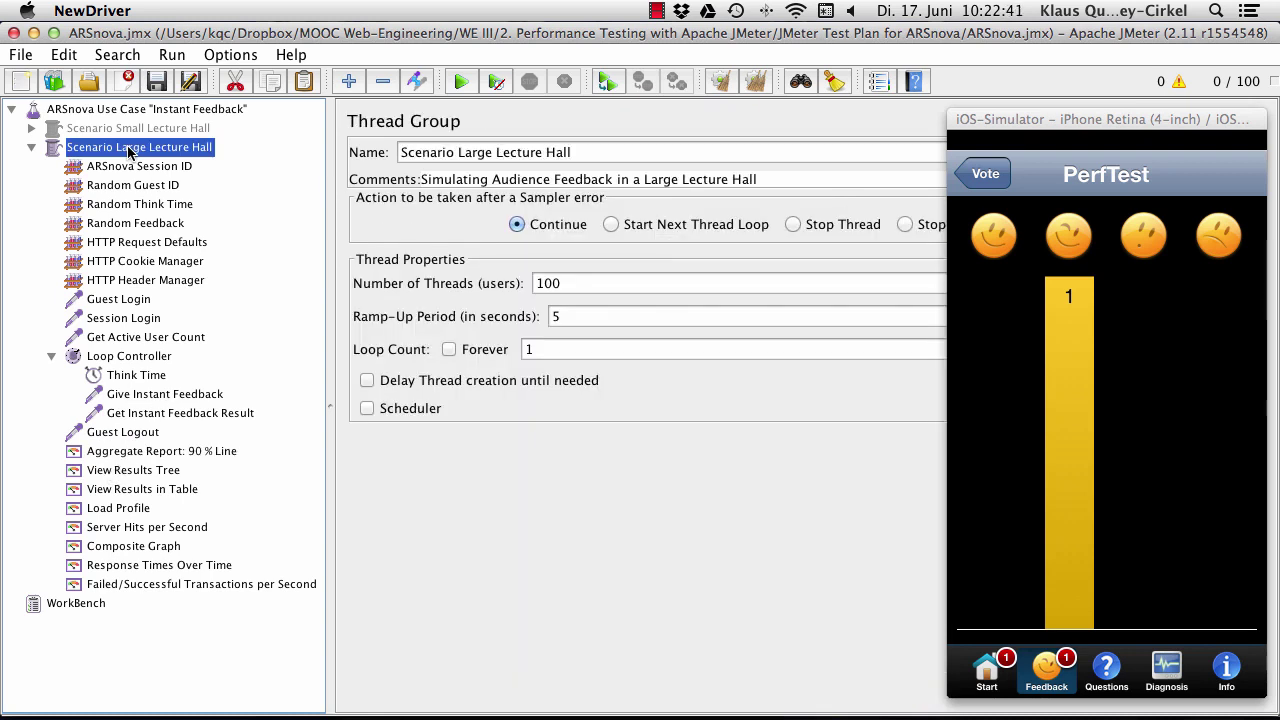
click(755, 87)
click(461, 82)
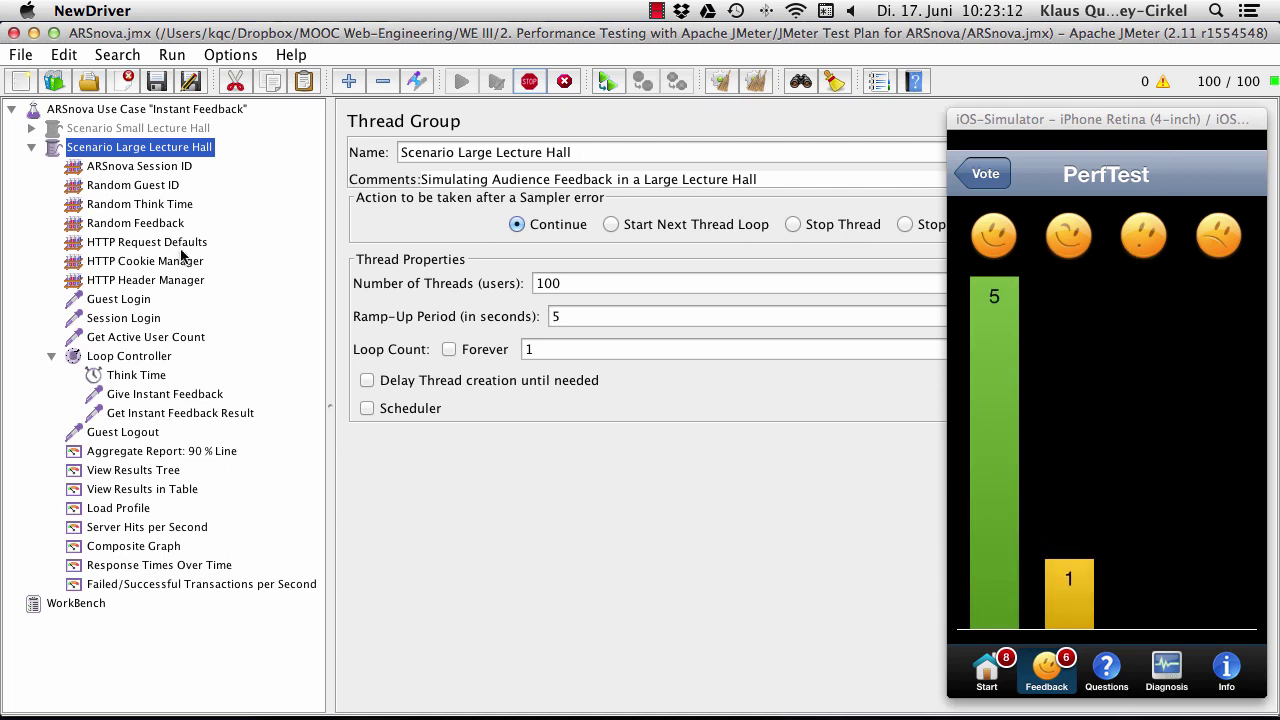
Check the Aggregate Report during the run and inspect the request details of a Get Instant Feedback Result sample in View Results Tree
click(119, 455)
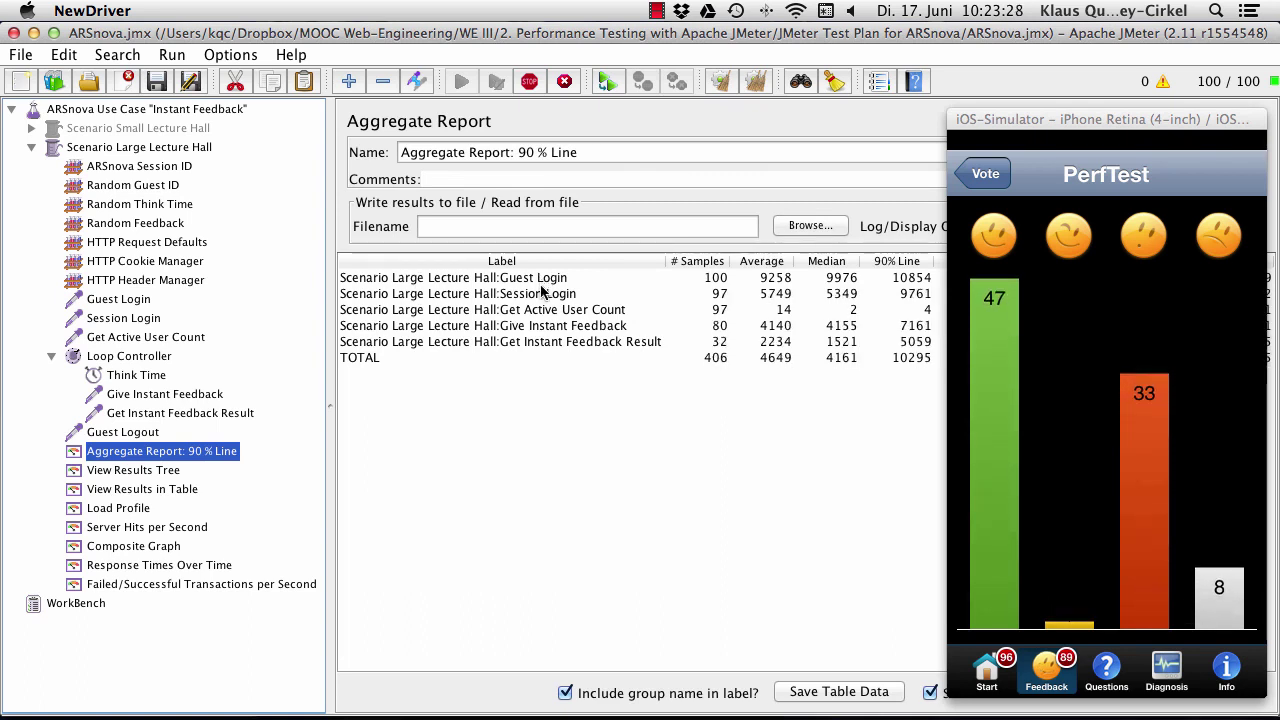
click(121, 477)
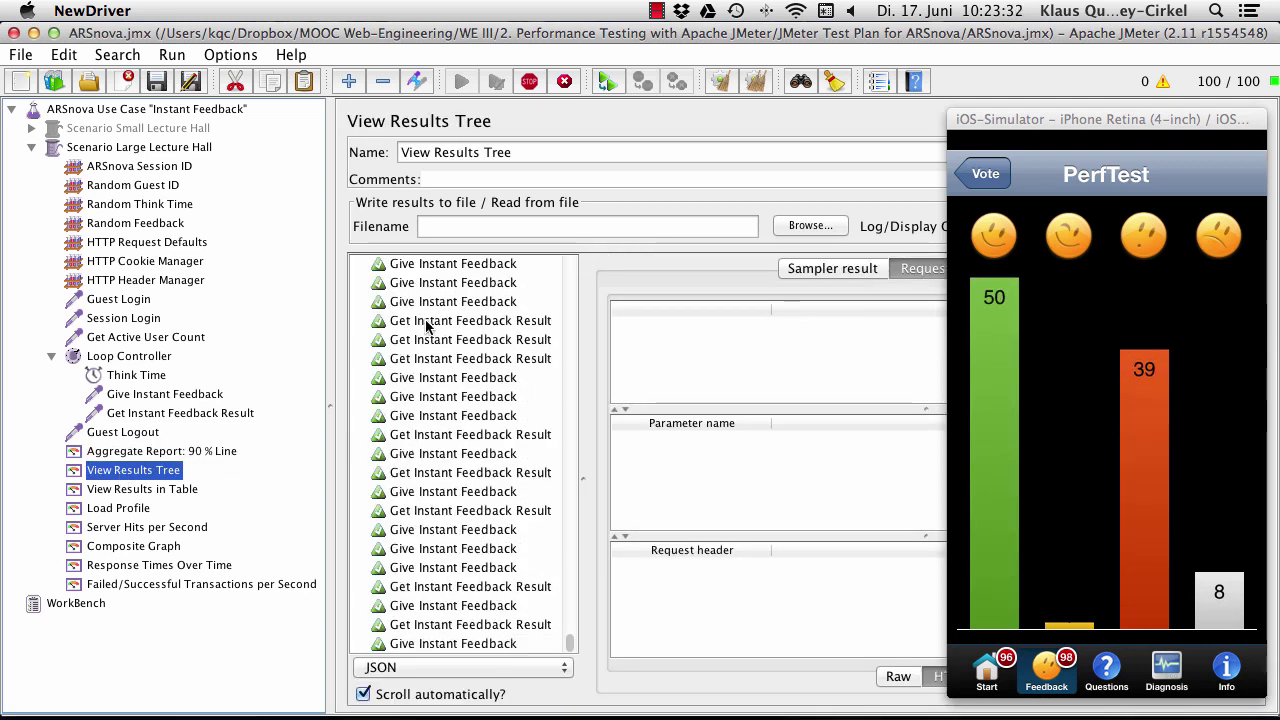
click(420, 437)
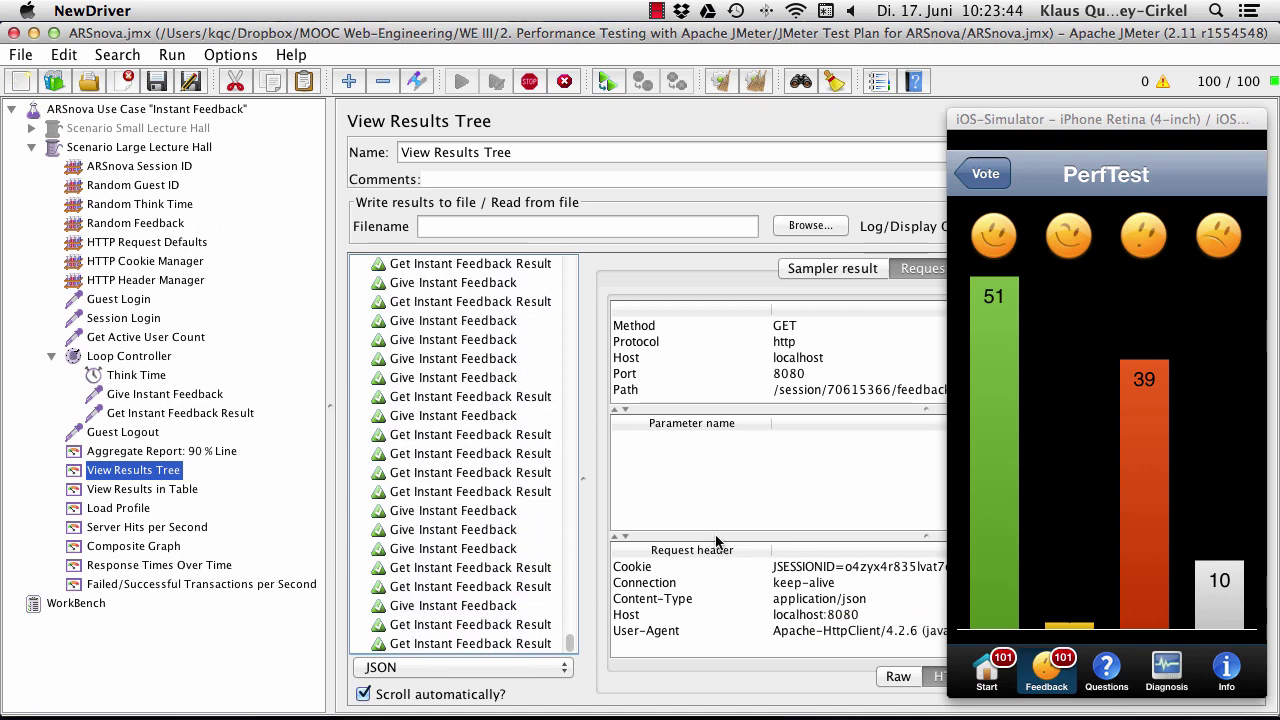
Review the samples in View Results in Table and the Load Profile and Server Hits per Second charts
click(133, 490)
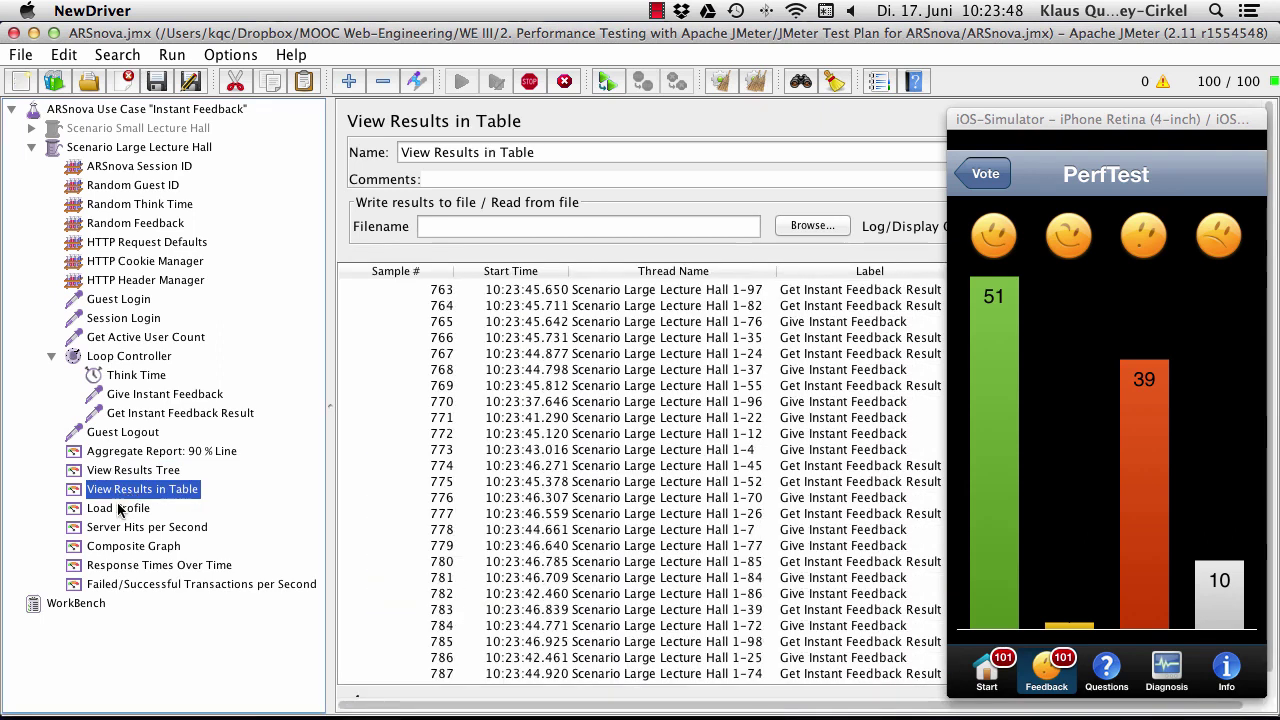
click(118, 508)
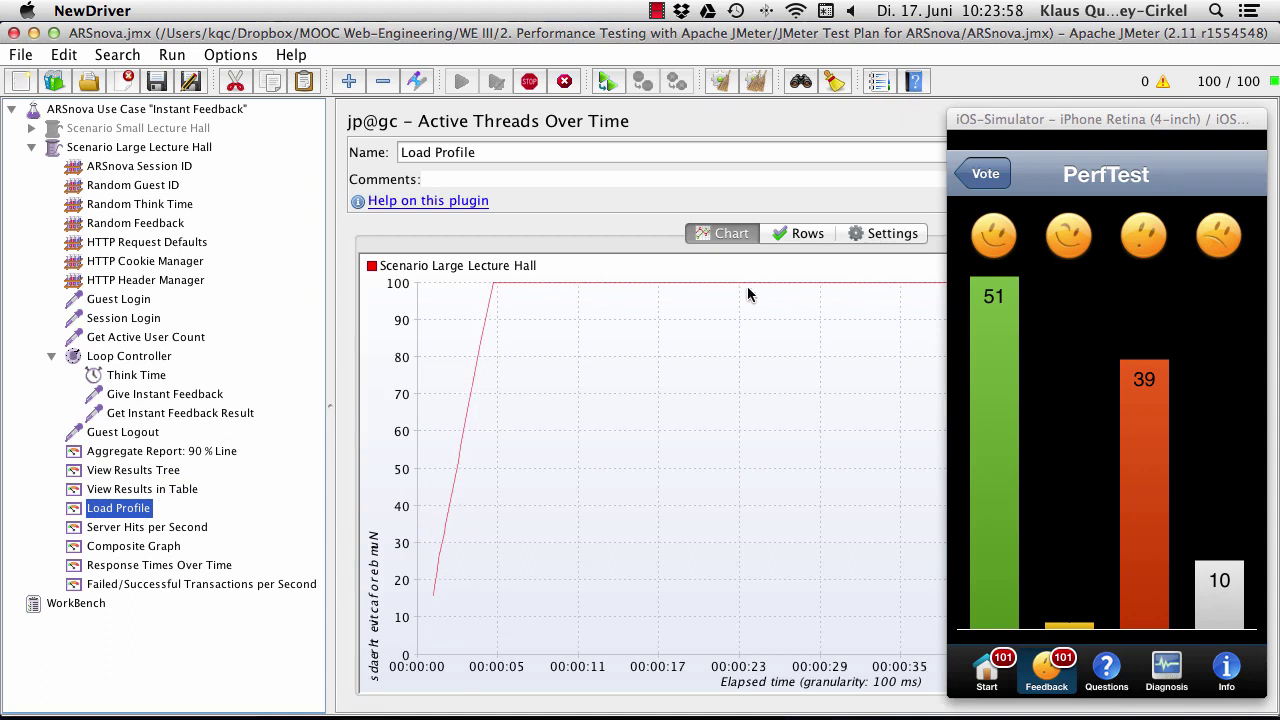
click(110, 528)
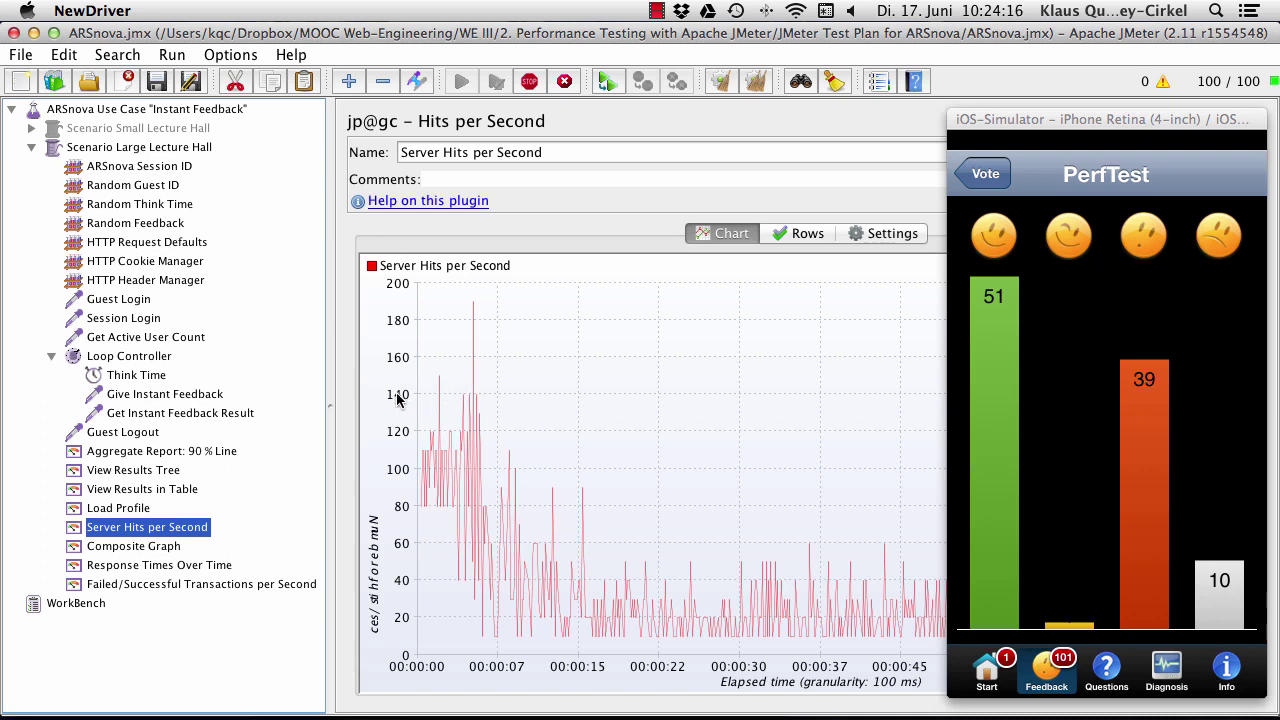
Inspect the Composite Graph's chart and its available and composed sources, and view the Response Times Over Time chart
click(114, 548)
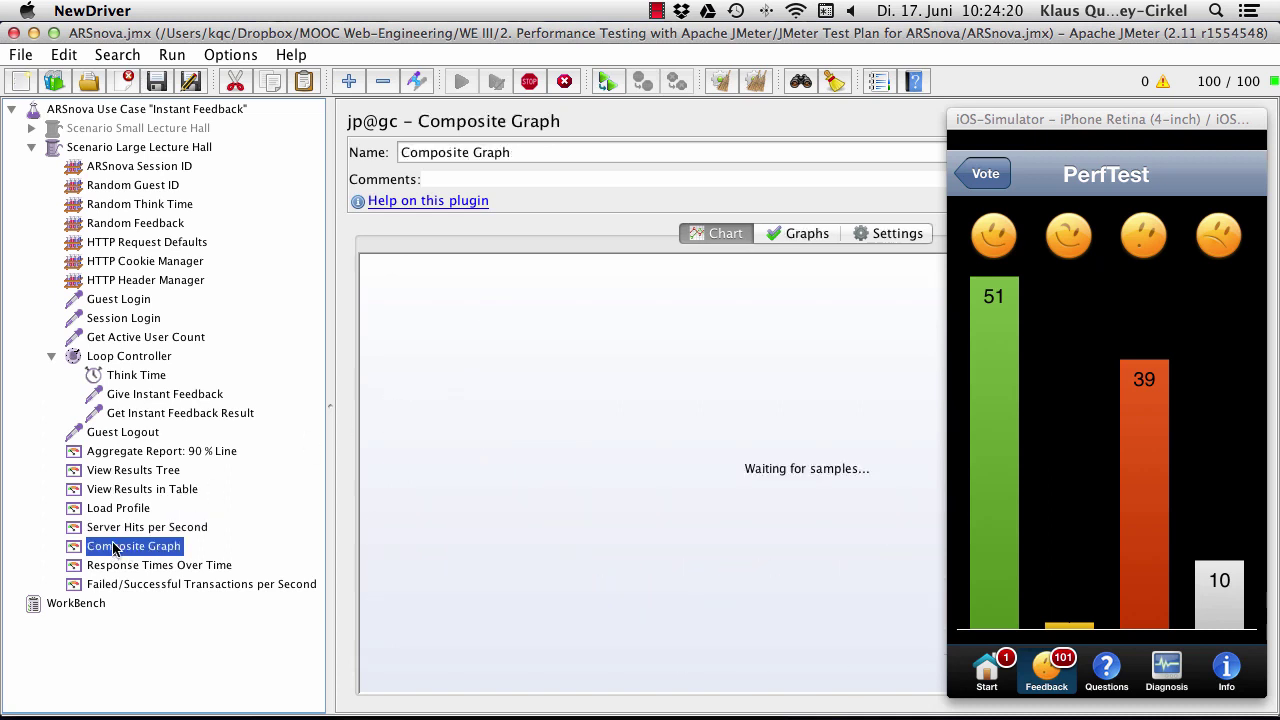
click(806, 234)
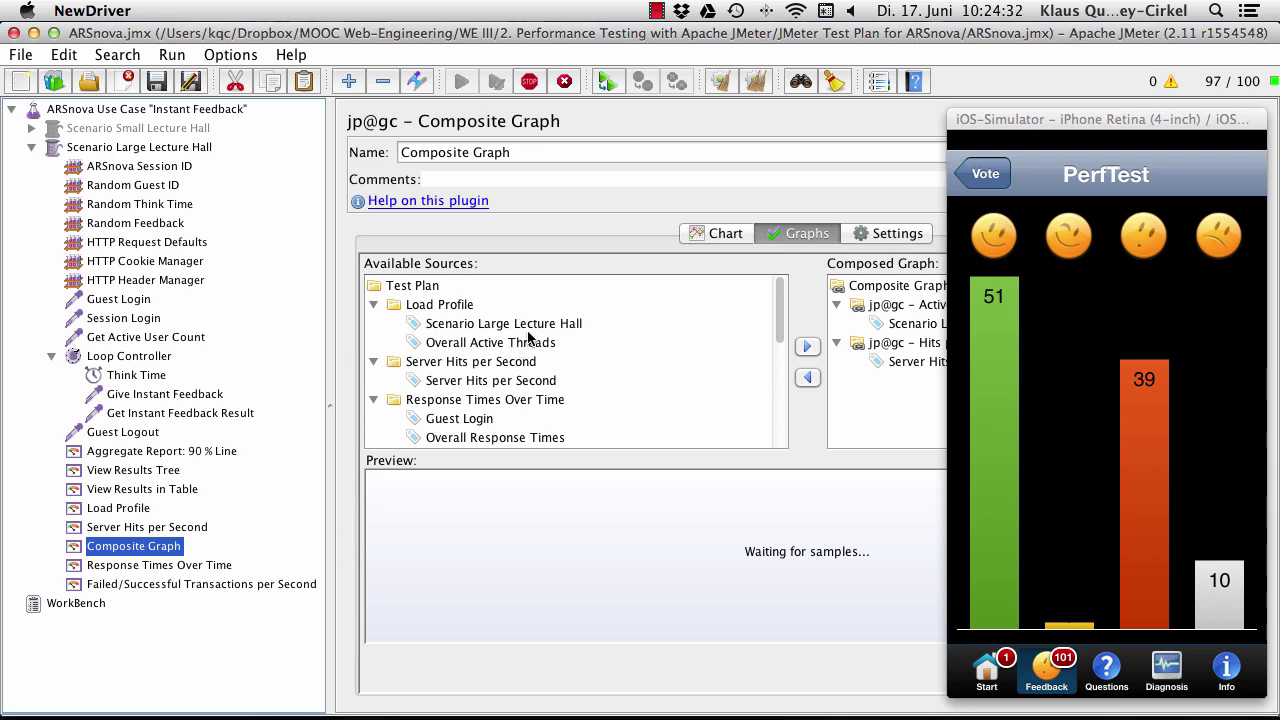
click(520, 326)
click(514, 343)
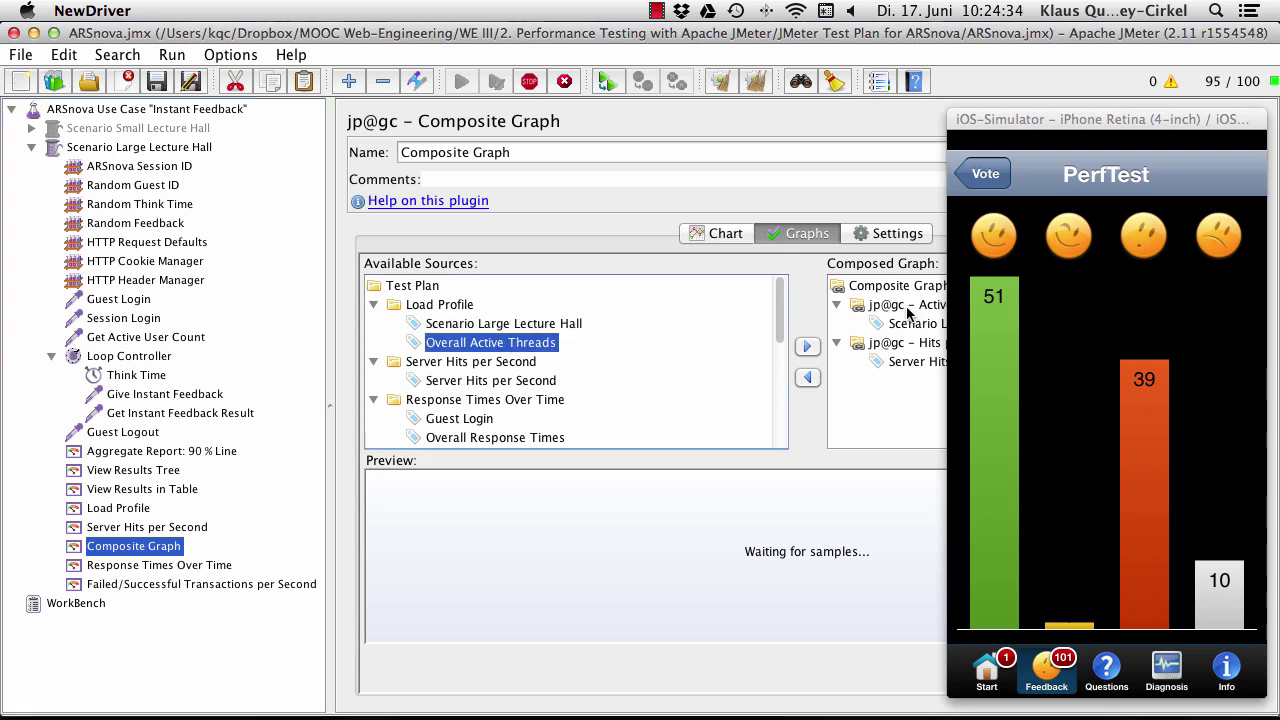
click(905, 305)
click(719, 237)
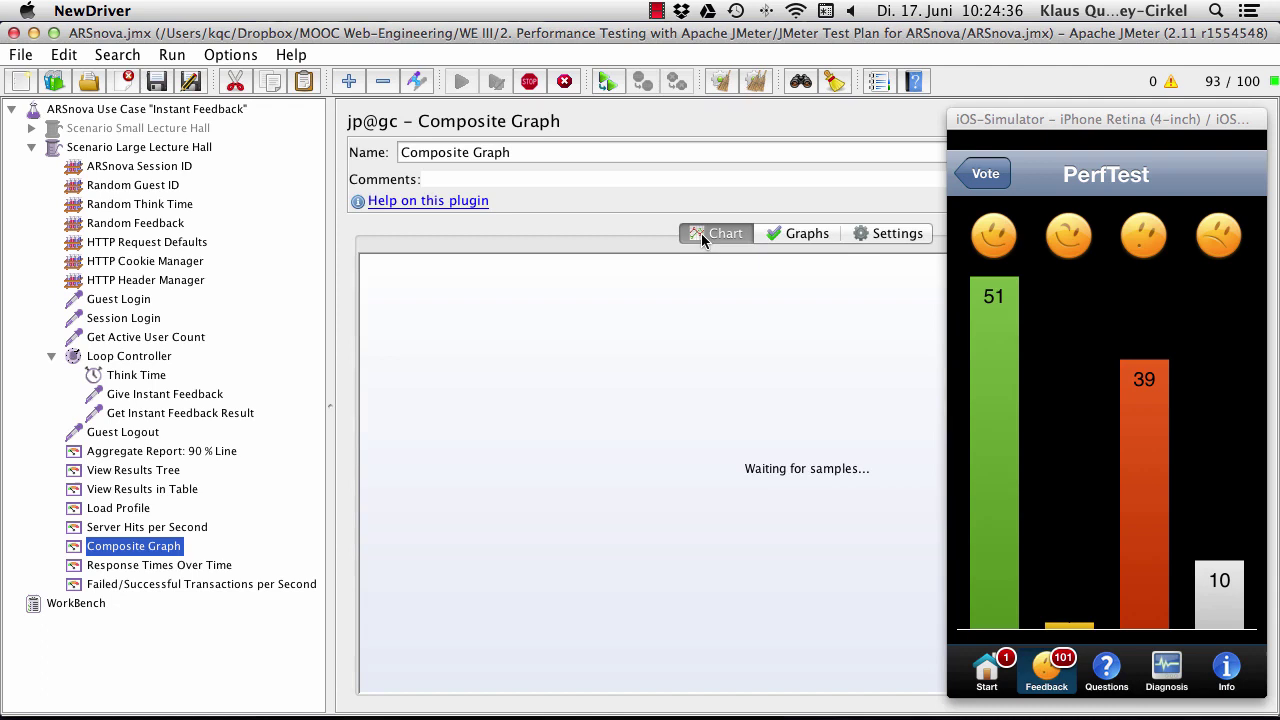
click(134, 566)
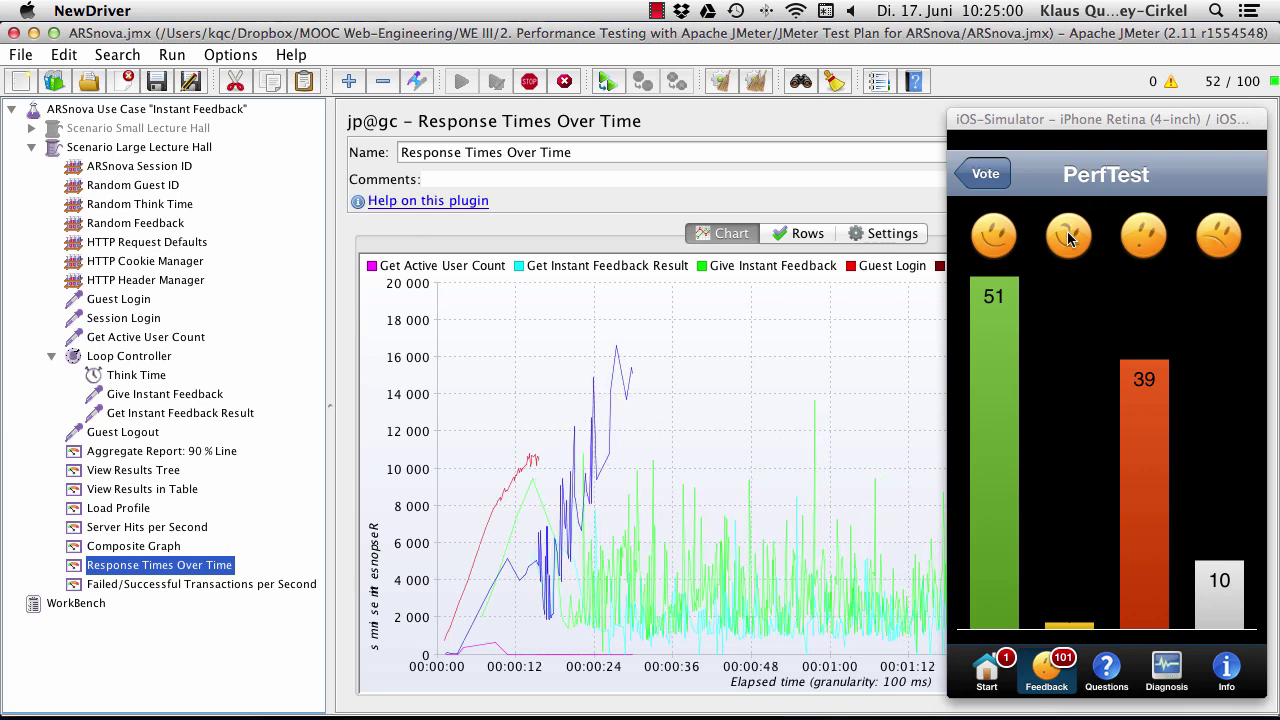
In the iOS Simulator, change the feedback vote to the third smiley while the load test is running
click(1228, 196)
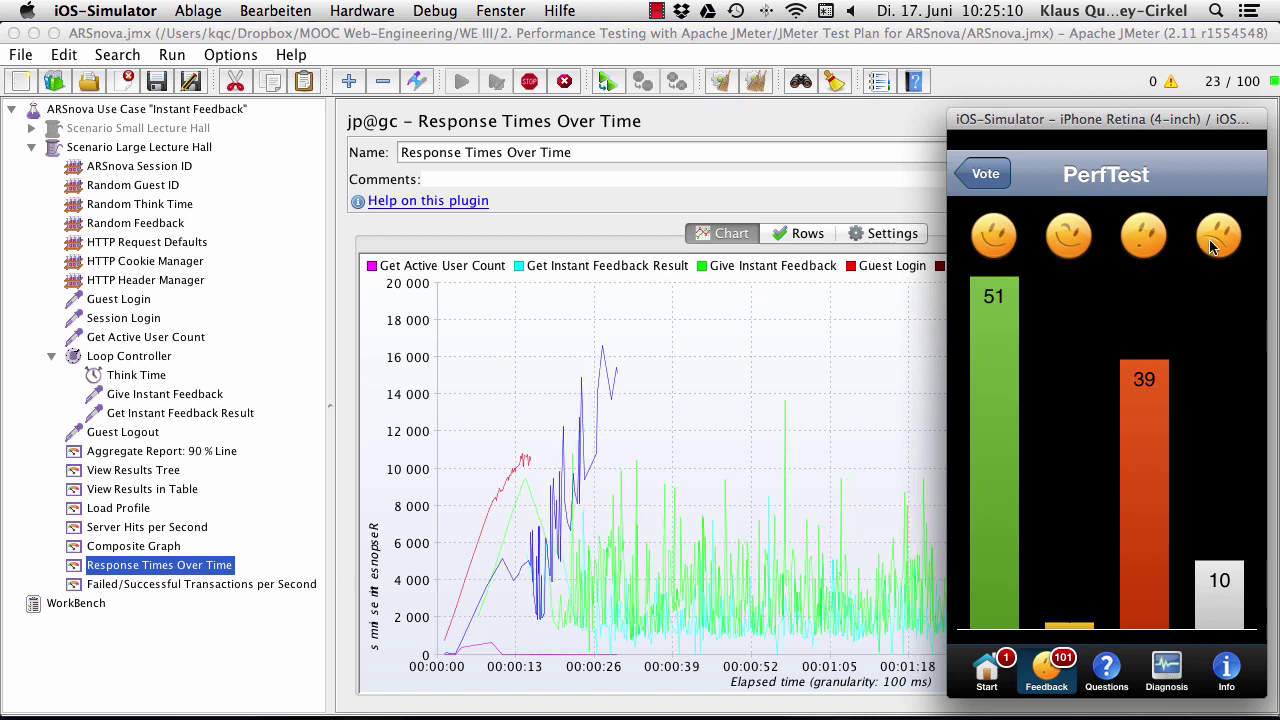
click(1140, 236)
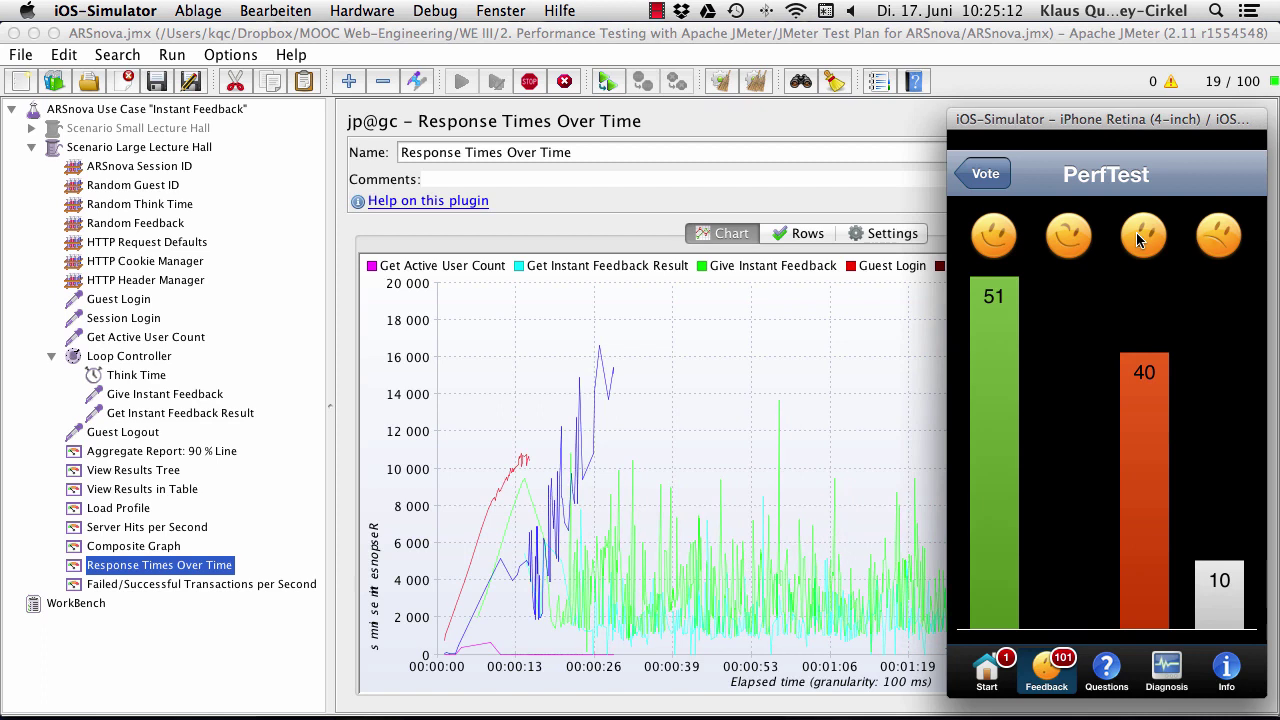
click(1219, 238)
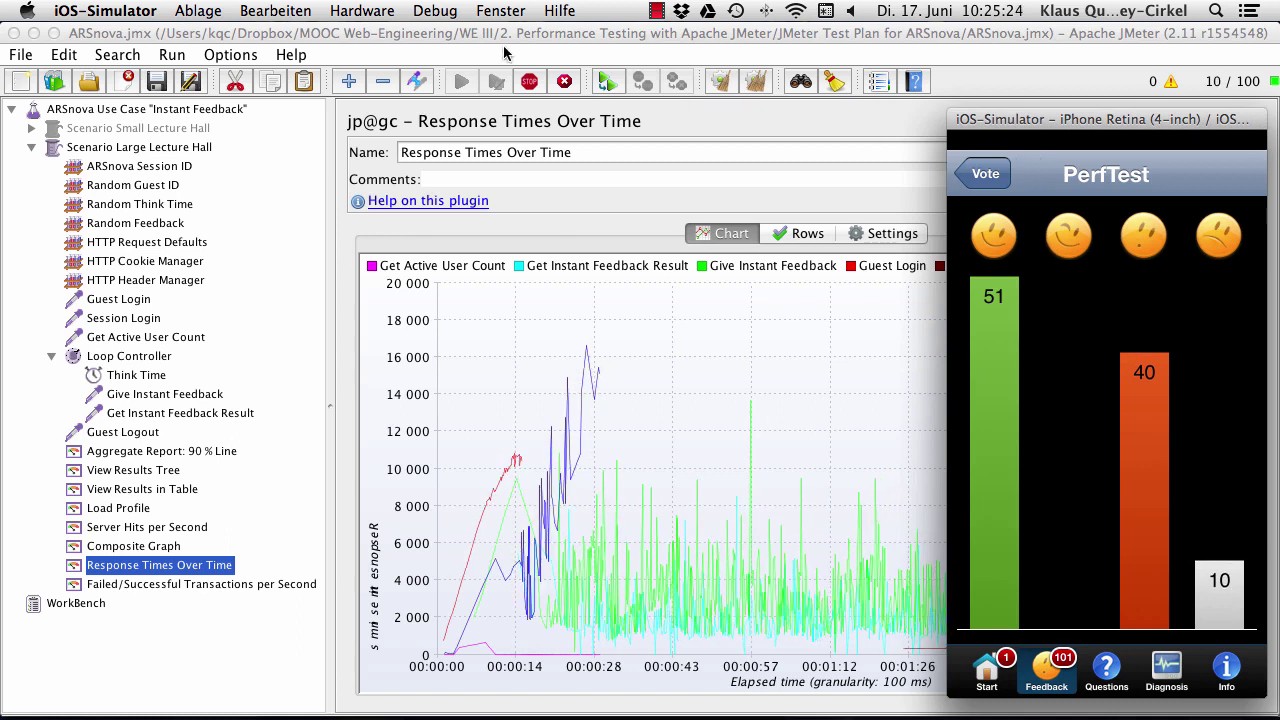
Turn off the iOS Simulator's stay-in-front option (Vorne bleiben) and bring JMeter's Response Times Over Time chart to the front
click(500, 12)
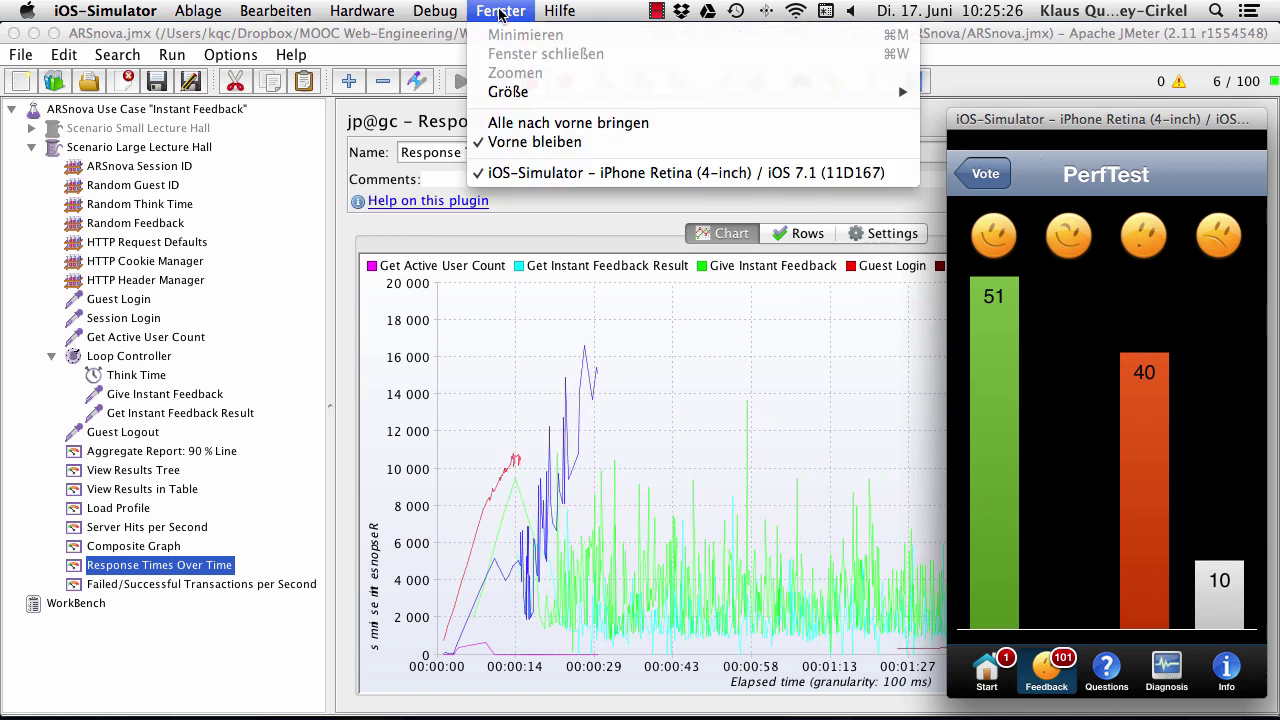
click(520, 142)
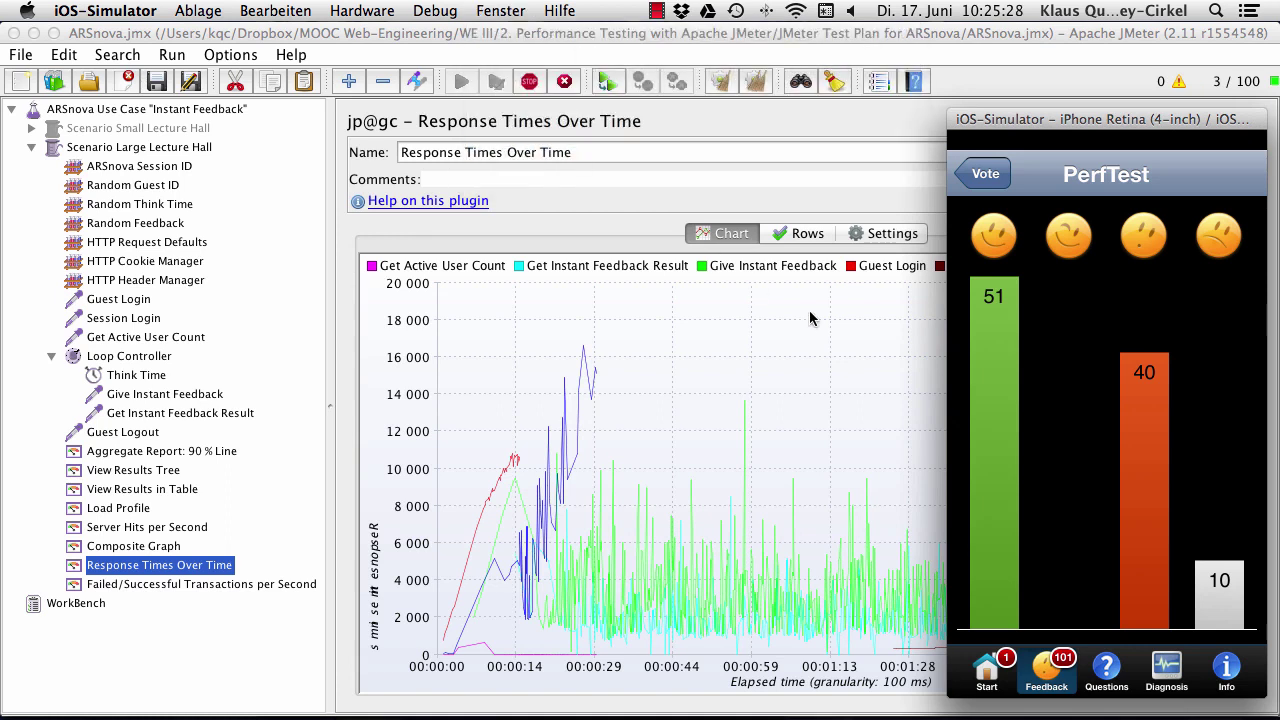
click(641, 201)
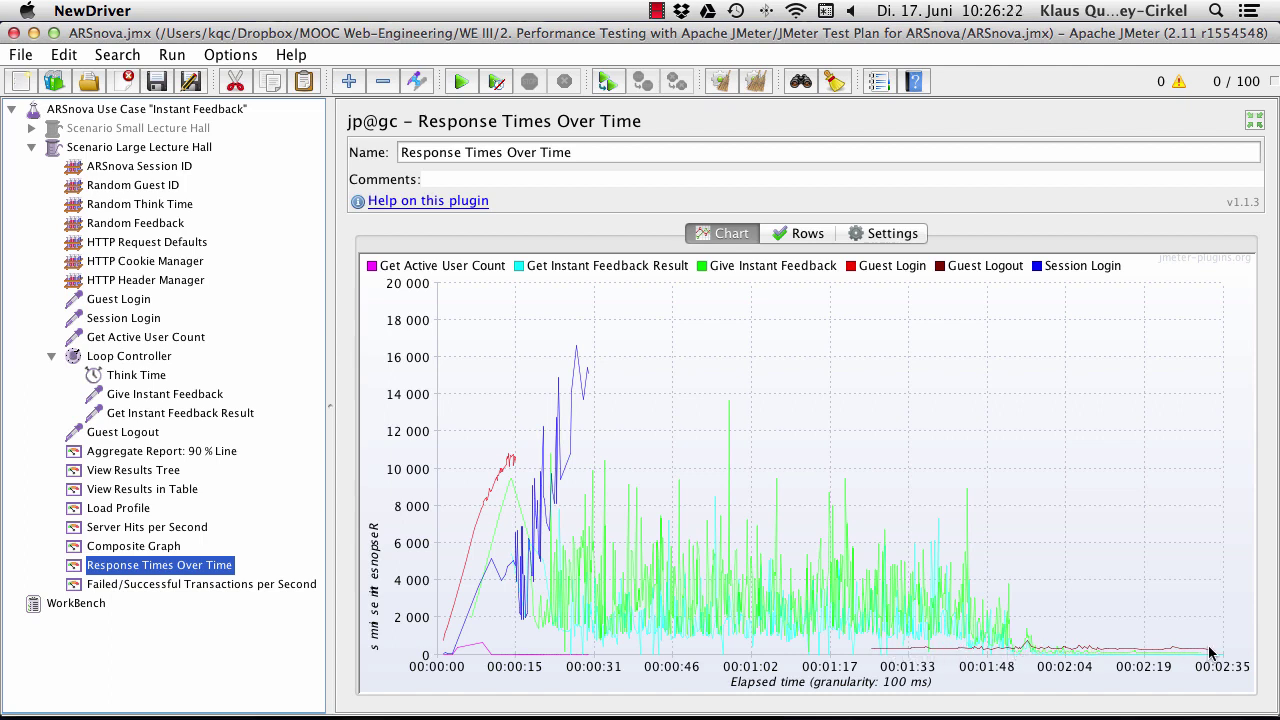
Add the Load Profile's Scenario Large Lecture Hall source to the Composite Graph
click(108, 548)
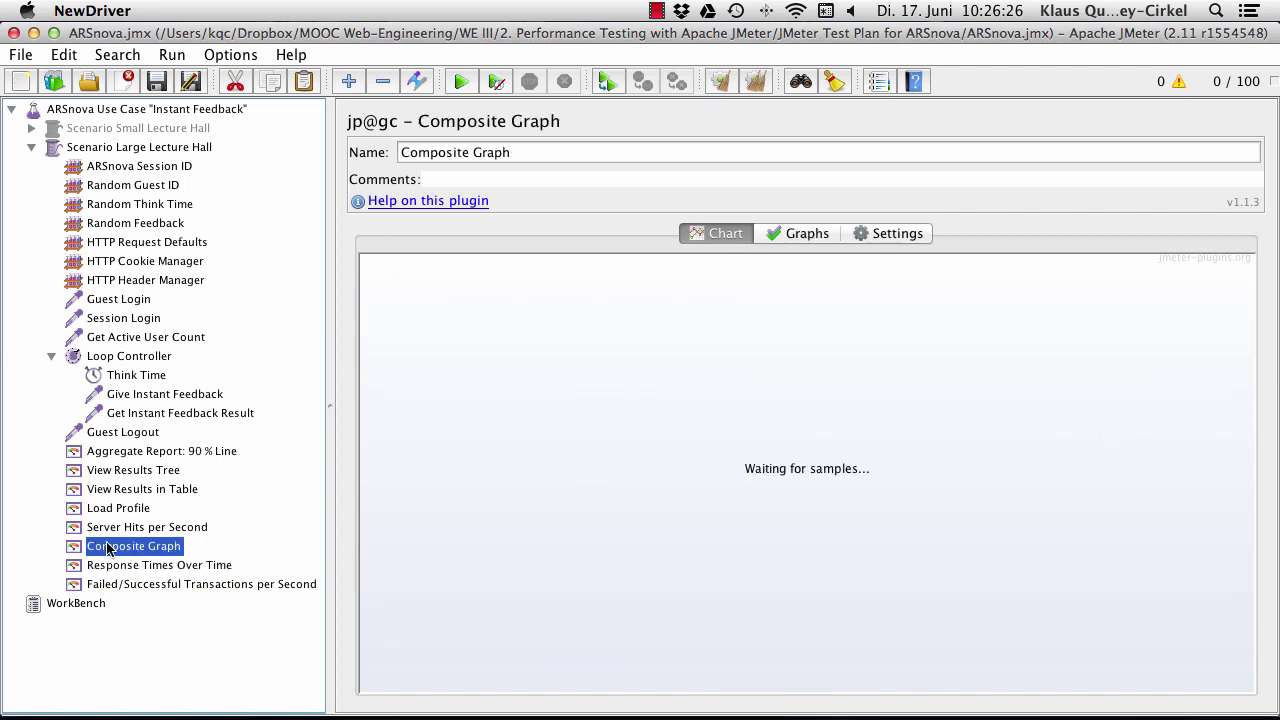
click(799, 235)
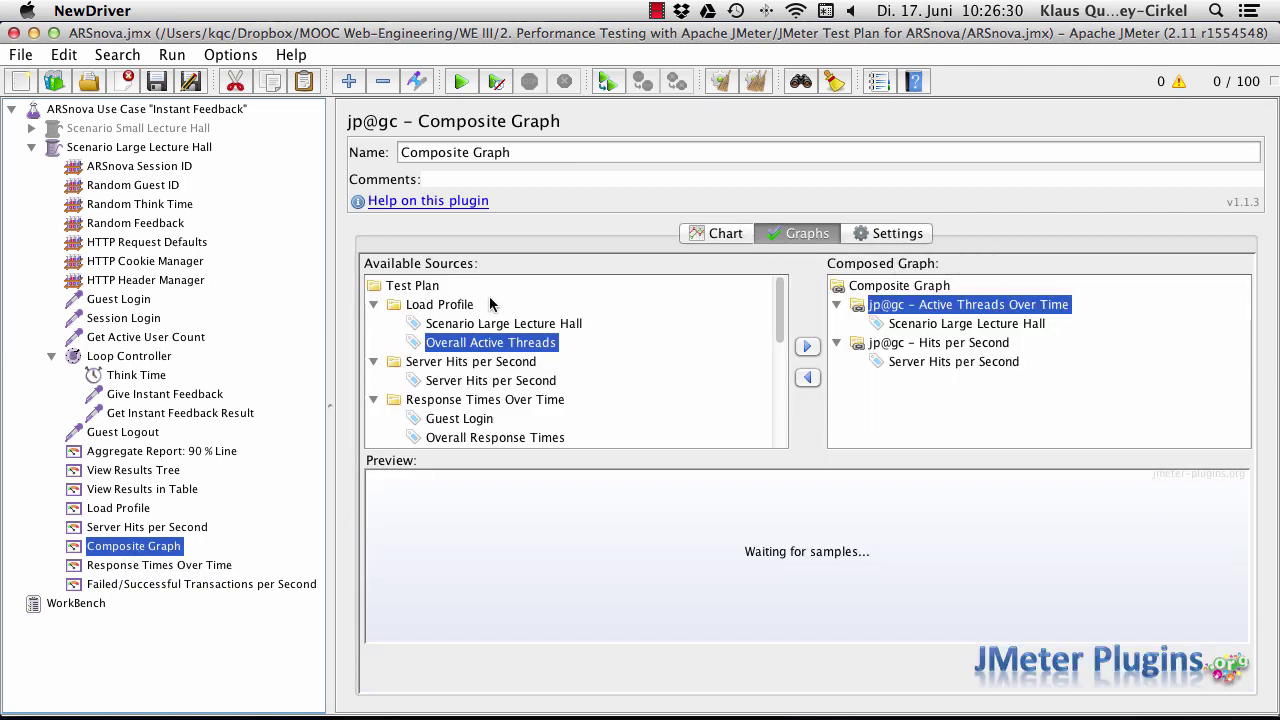
click(440, 305)
click(460, 326)
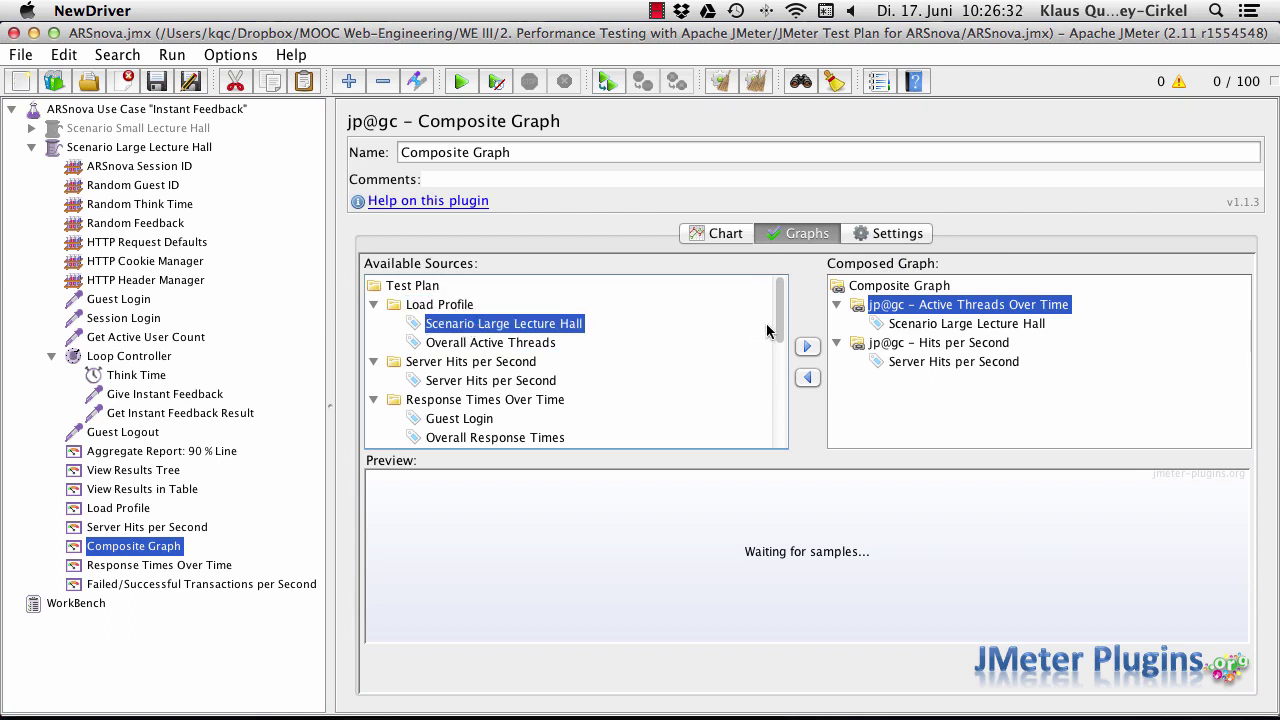
click(807, 346)
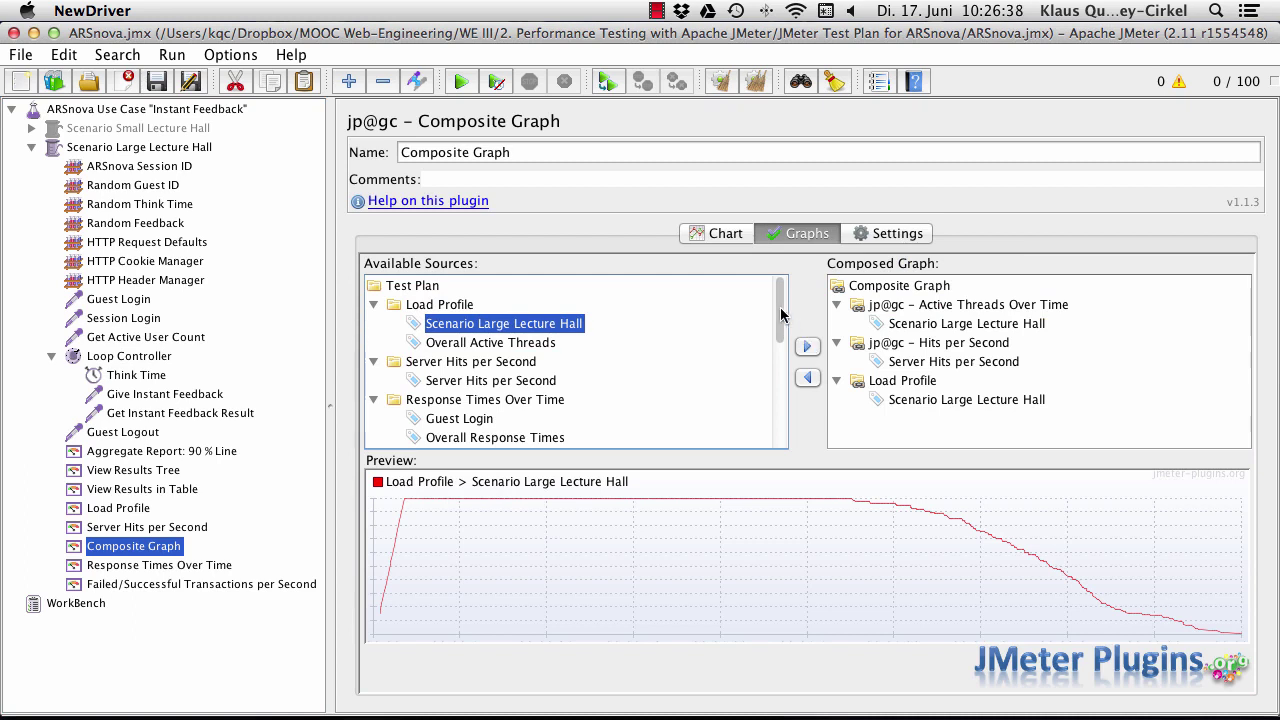
Add the Server Hits per Second source to the Composite Graph and display the combined chart
scroll(779, 302, down, 1)
mouse_move(779, 302)
mouse_down()
mouse_move(786, 430)
mouse_move(788, 296)
mouse_up()
click(467, 385)
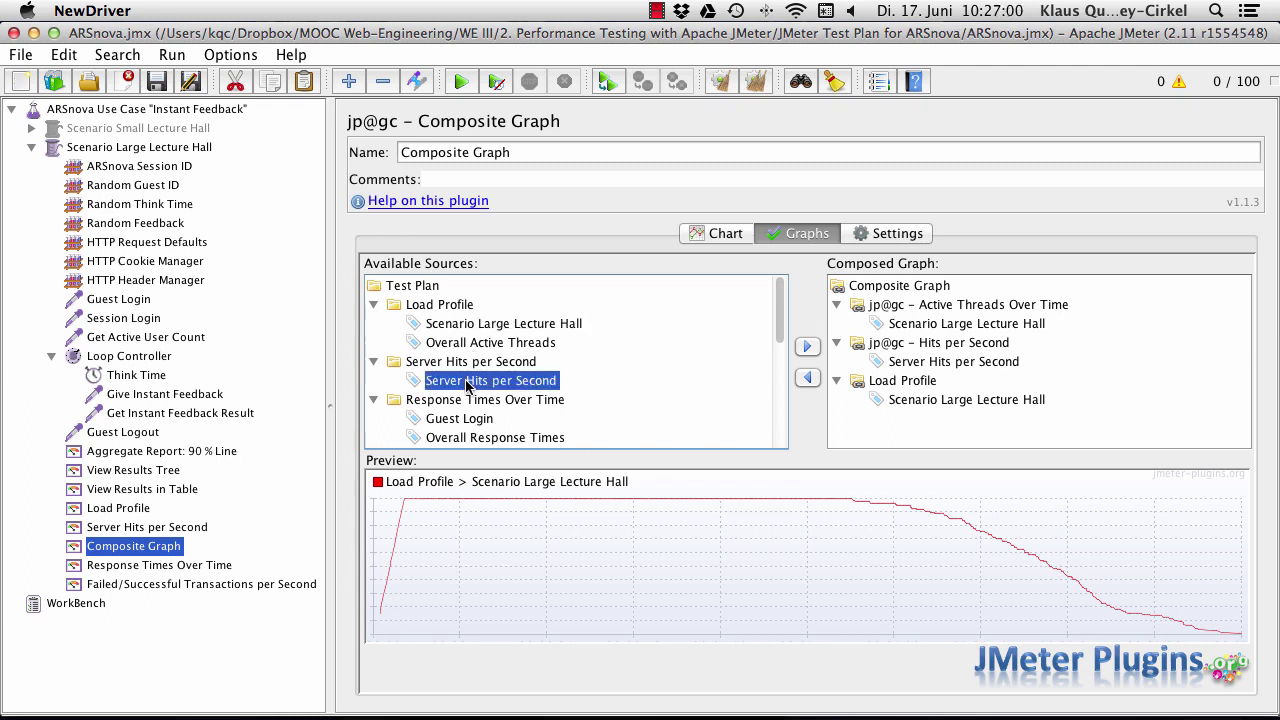
click(808, 348)
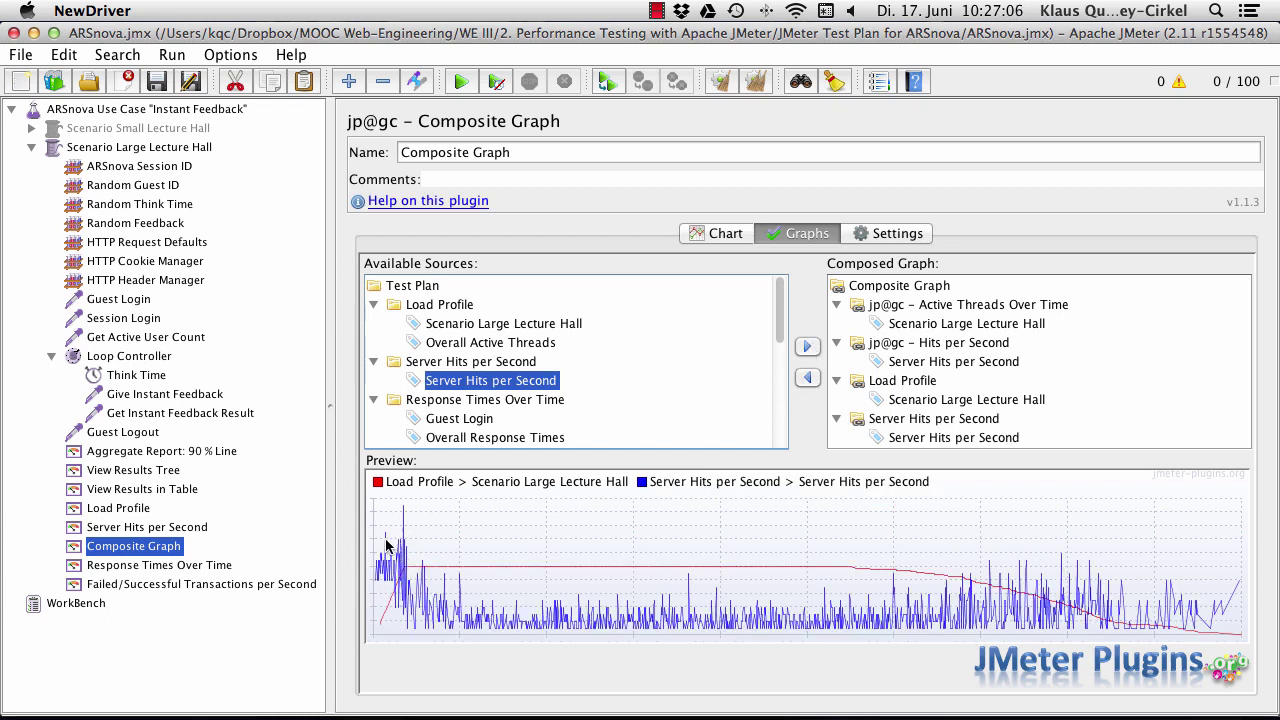
click(737, 232)
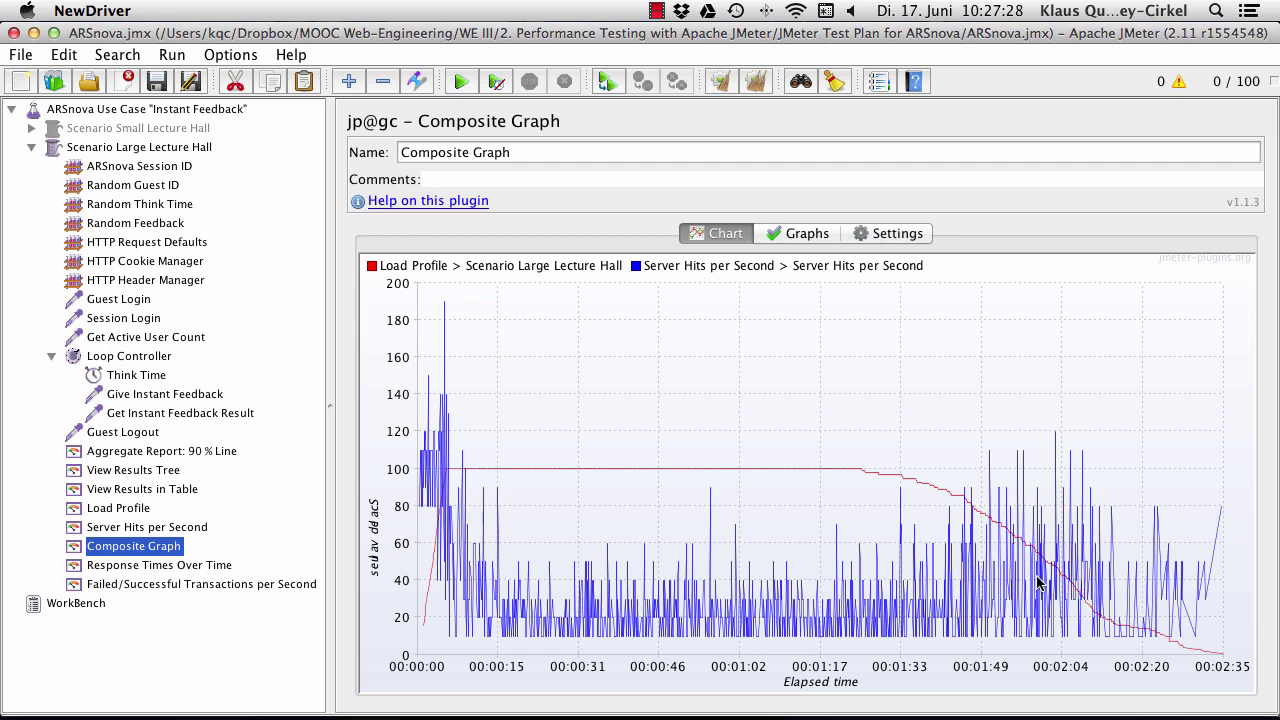
Add the Successful Transactions per Second source from Failed/Successful Transactions per Second to the Composite Graph
click(795, 234)
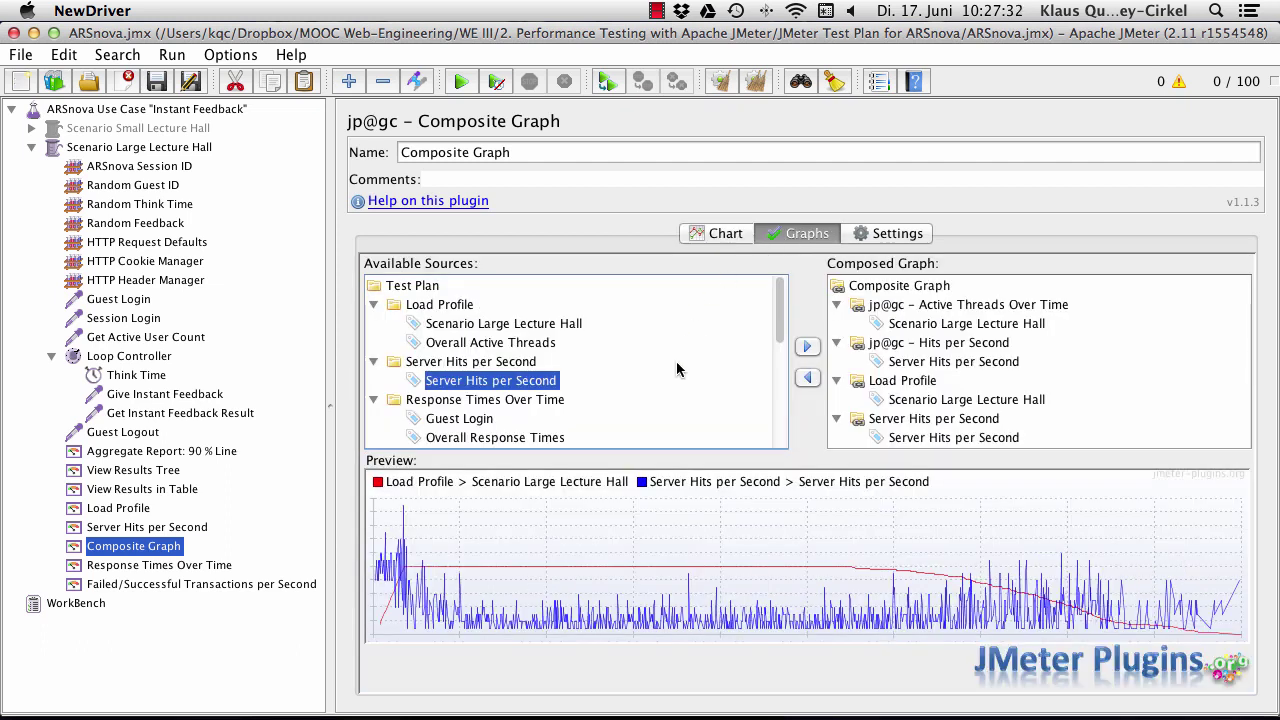
drag(782, 312, 780, 373)
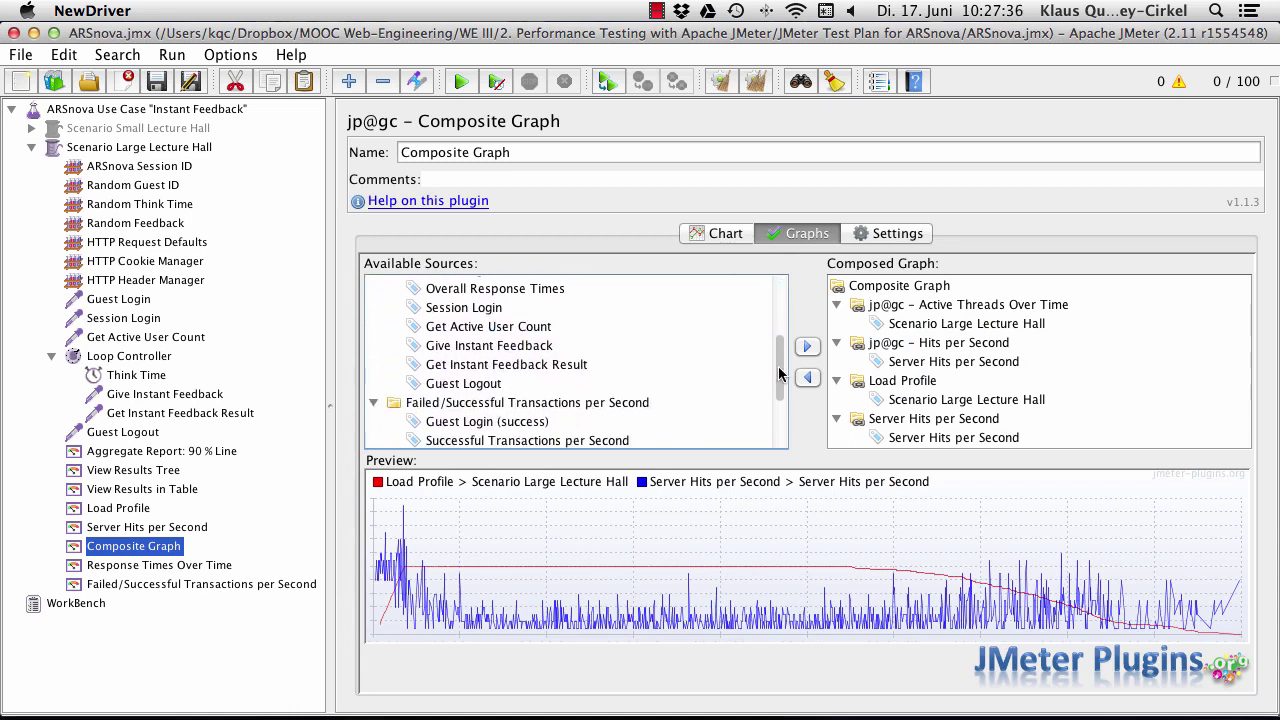
drag(780, 373, 780, 389)
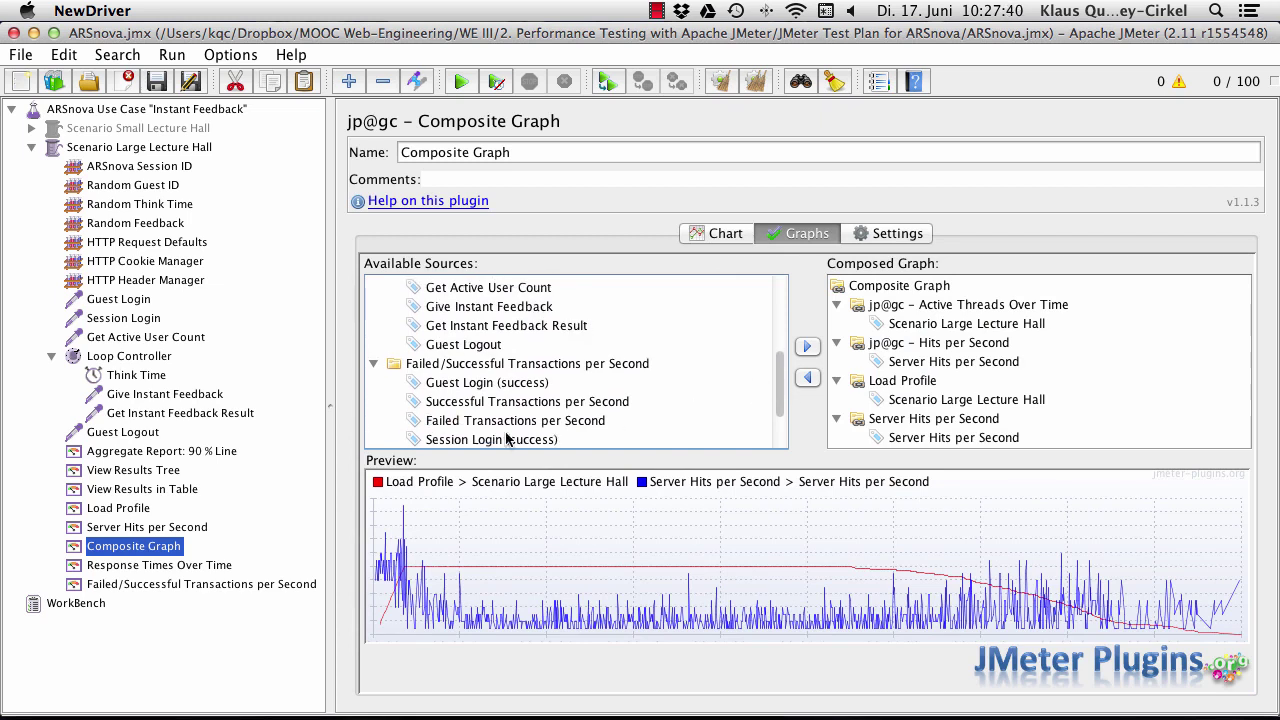
click(458, 404)
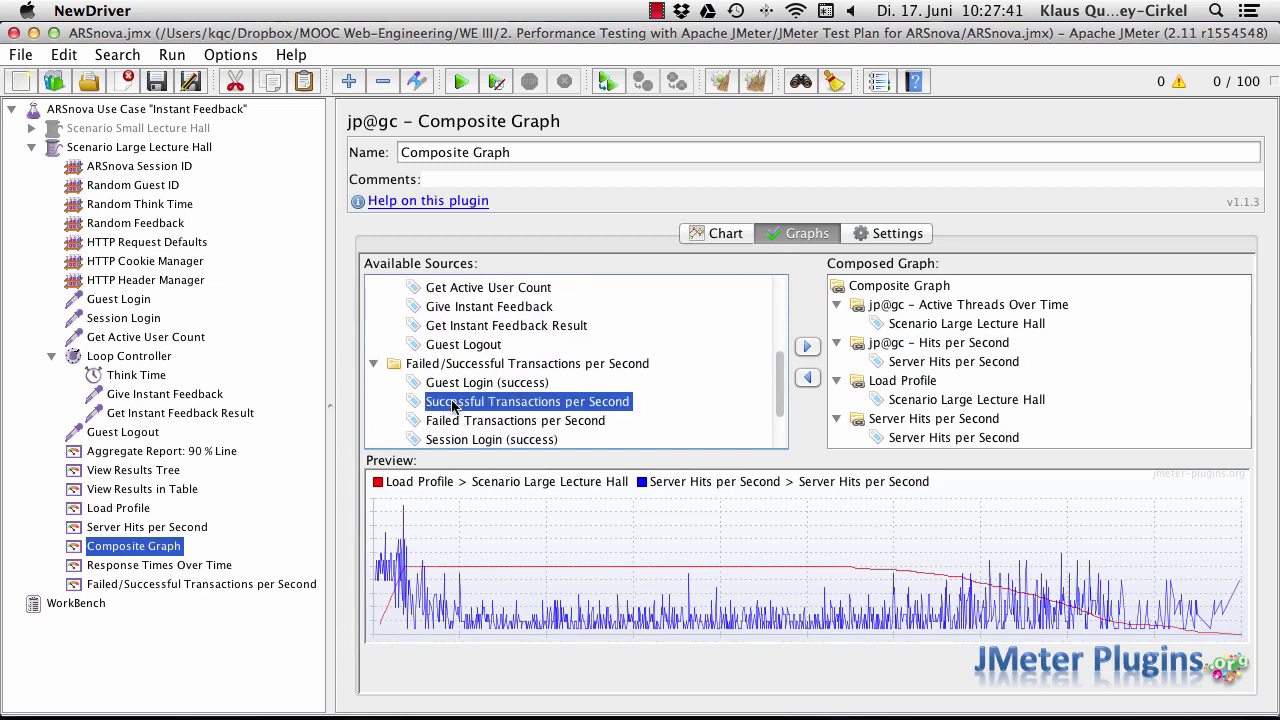
click(806, 347)
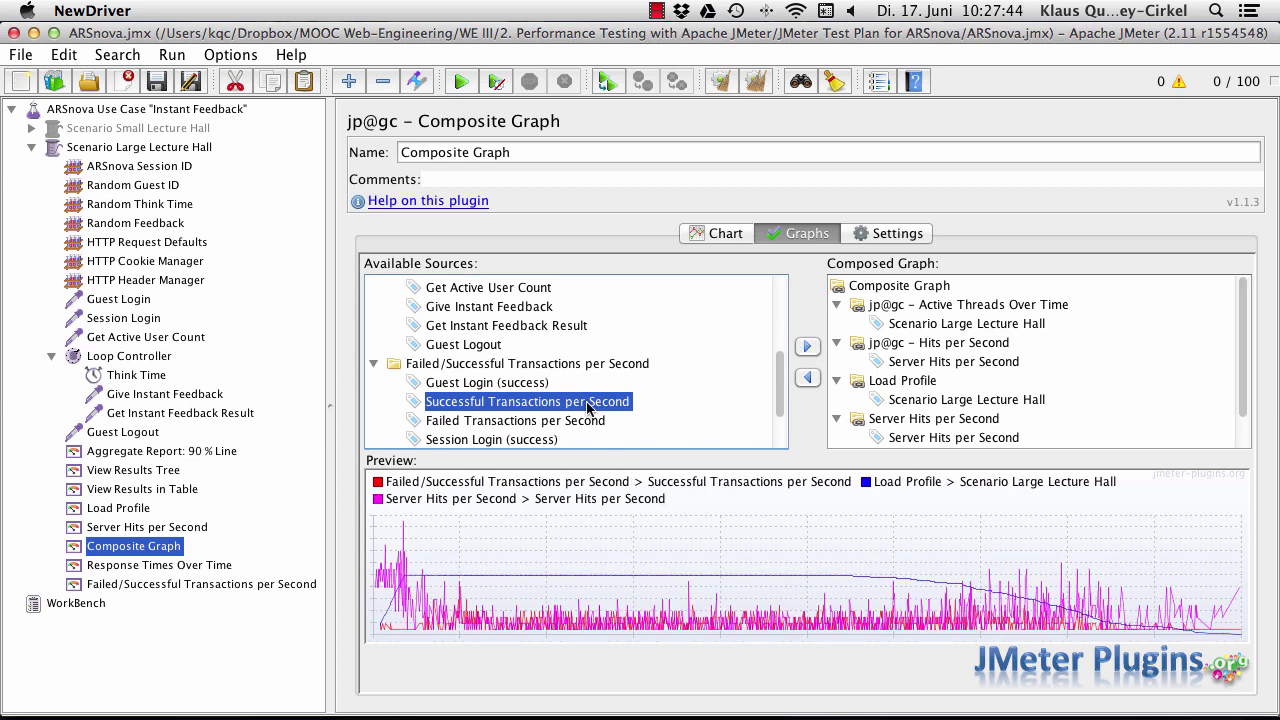
Add the Failed Transactions per Second source to the Composite Graph and display the combined chart
click(458, 422)
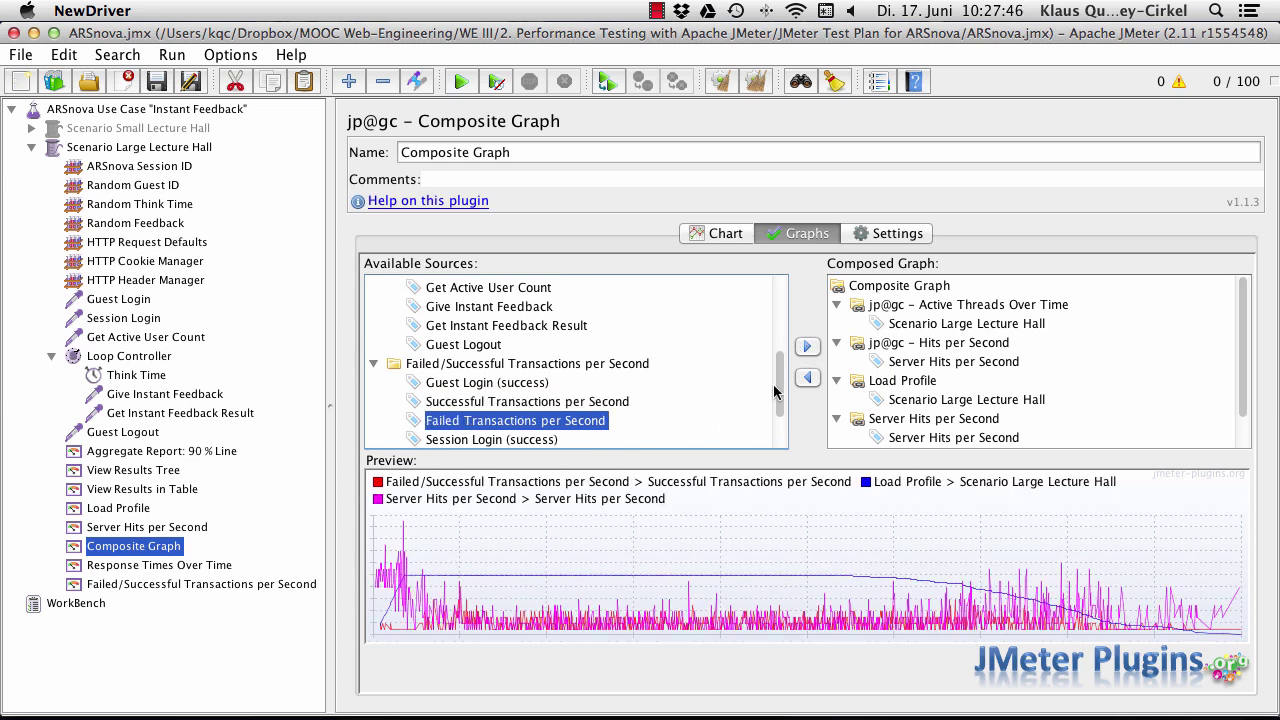
click(808, 346)
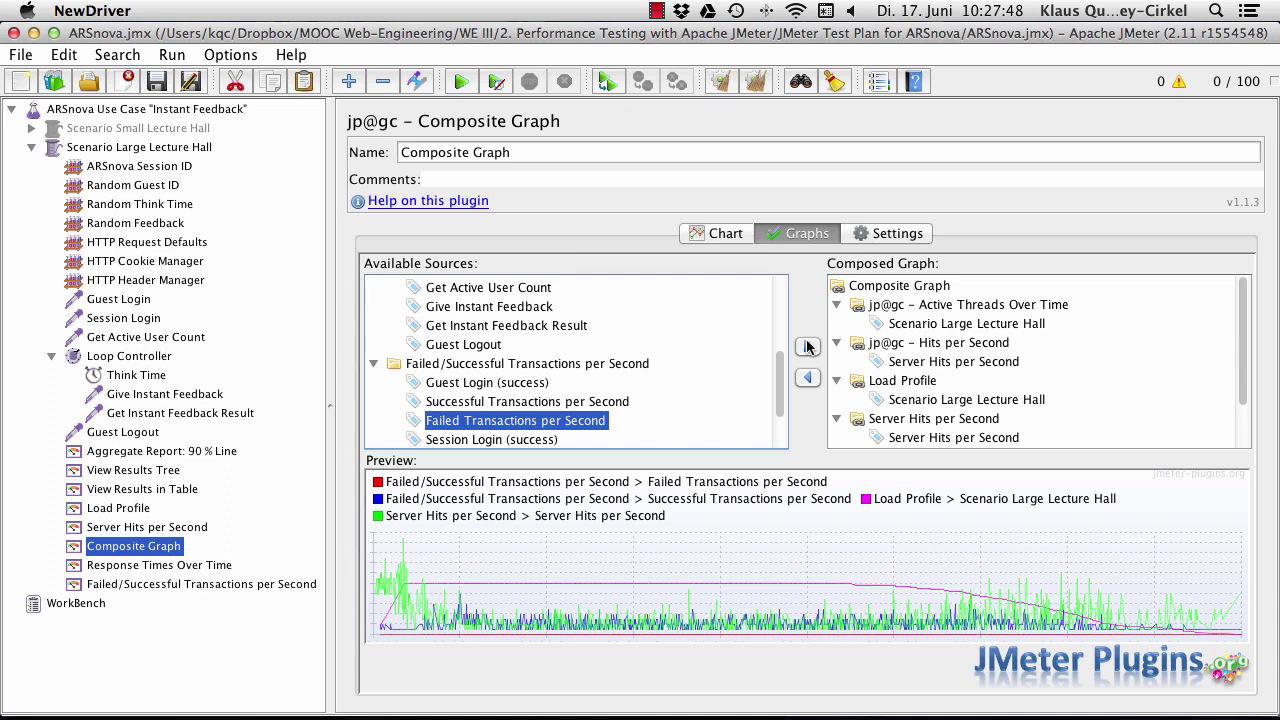
click(720, 234)
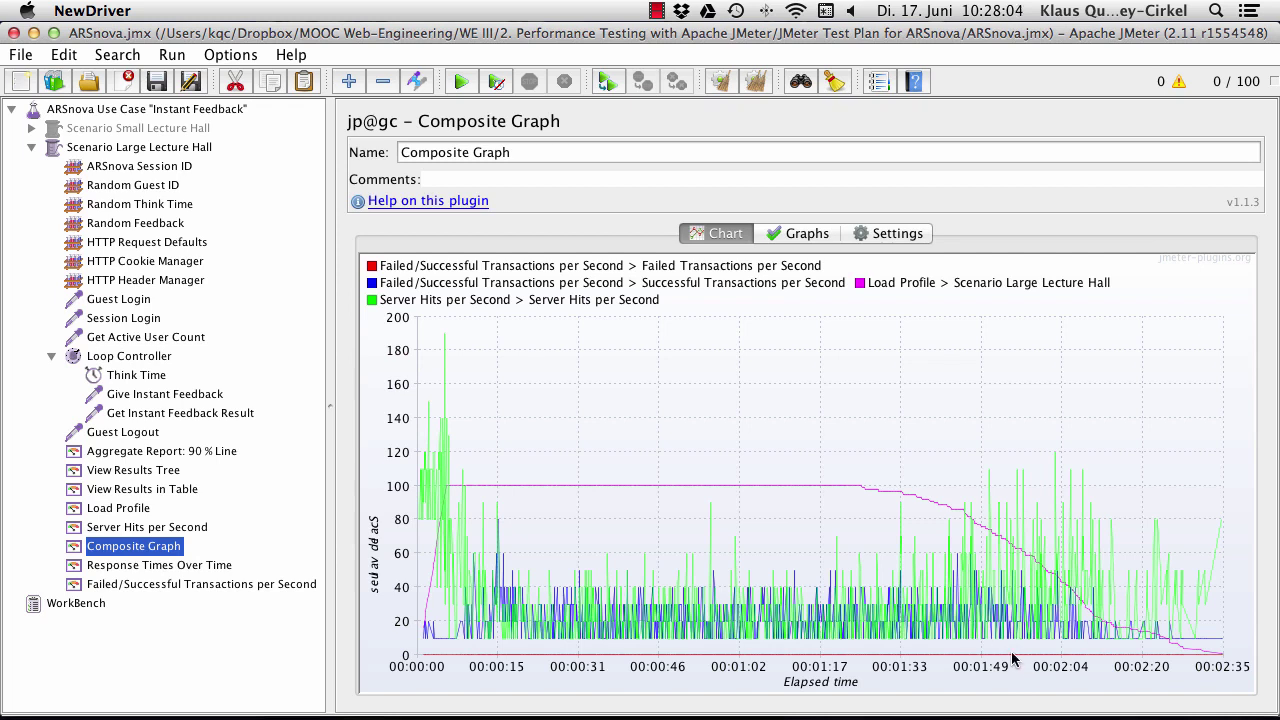
Switch to the Activity Monitor (Aktivitätsanzeige), examine the CPU and memory (Speicher) usage of the processes, and close its window
mouse_move(700, 716)
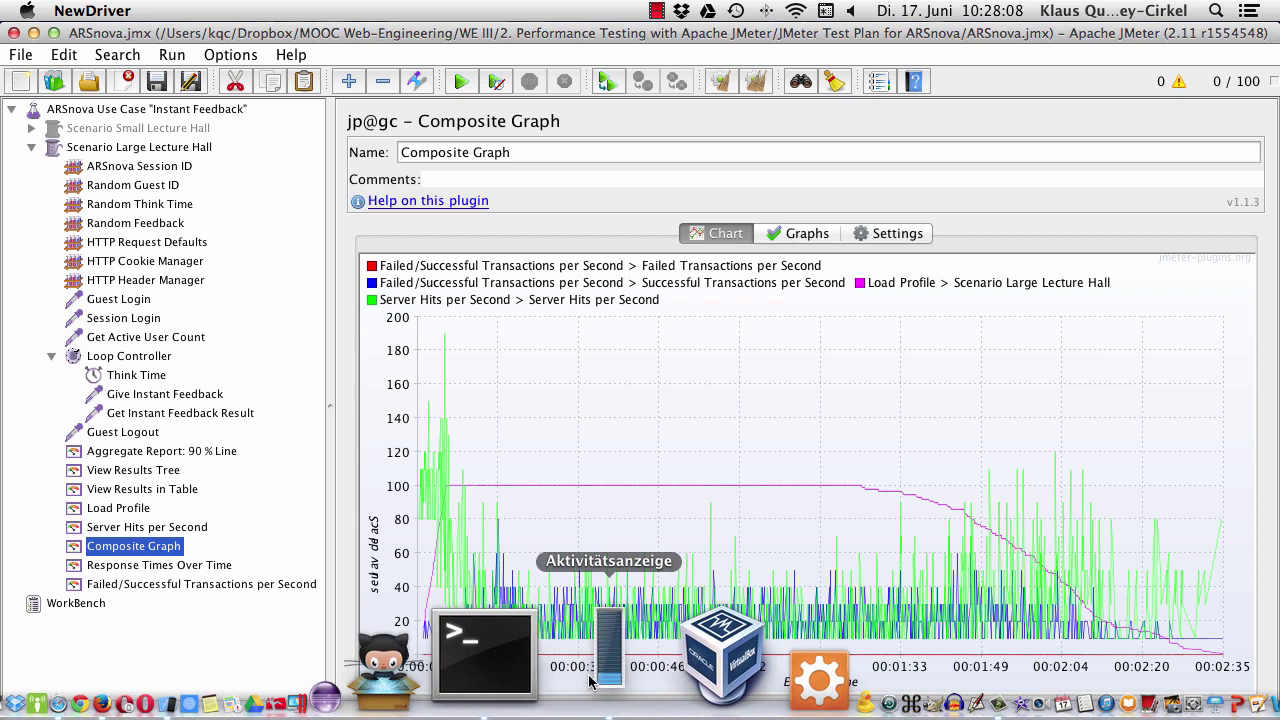
click(594, 672)
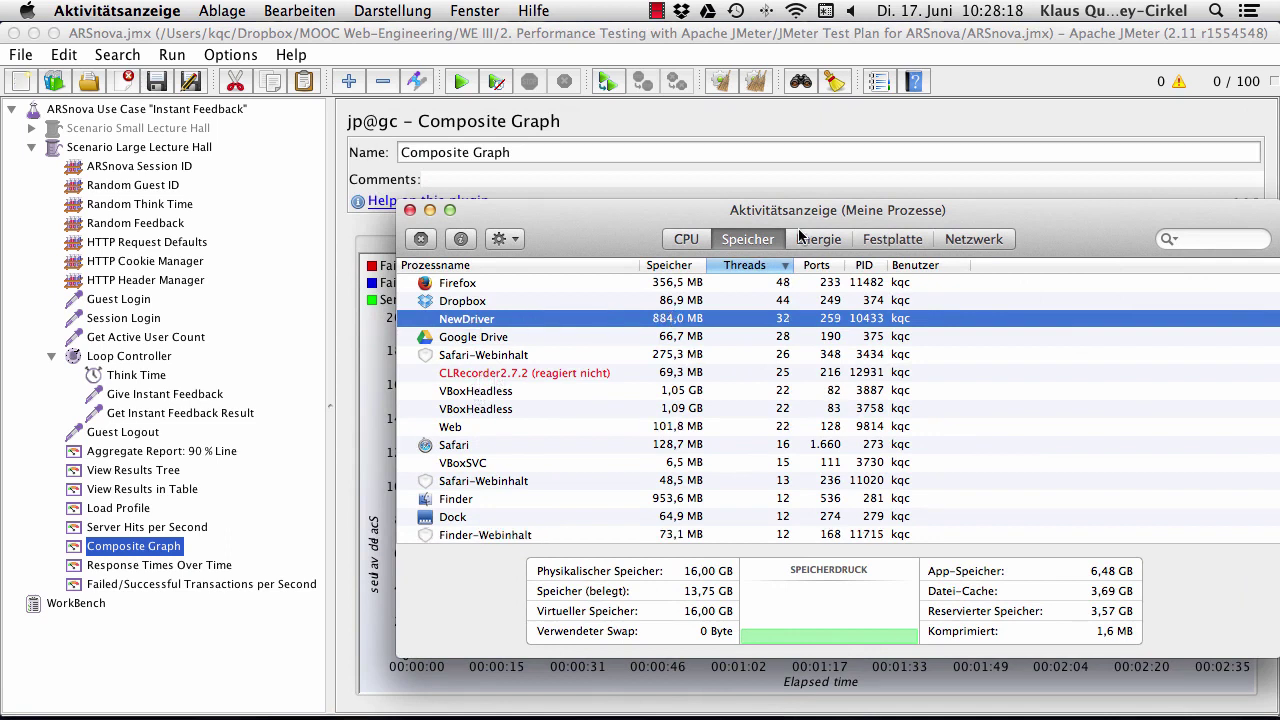
click(686, 242)
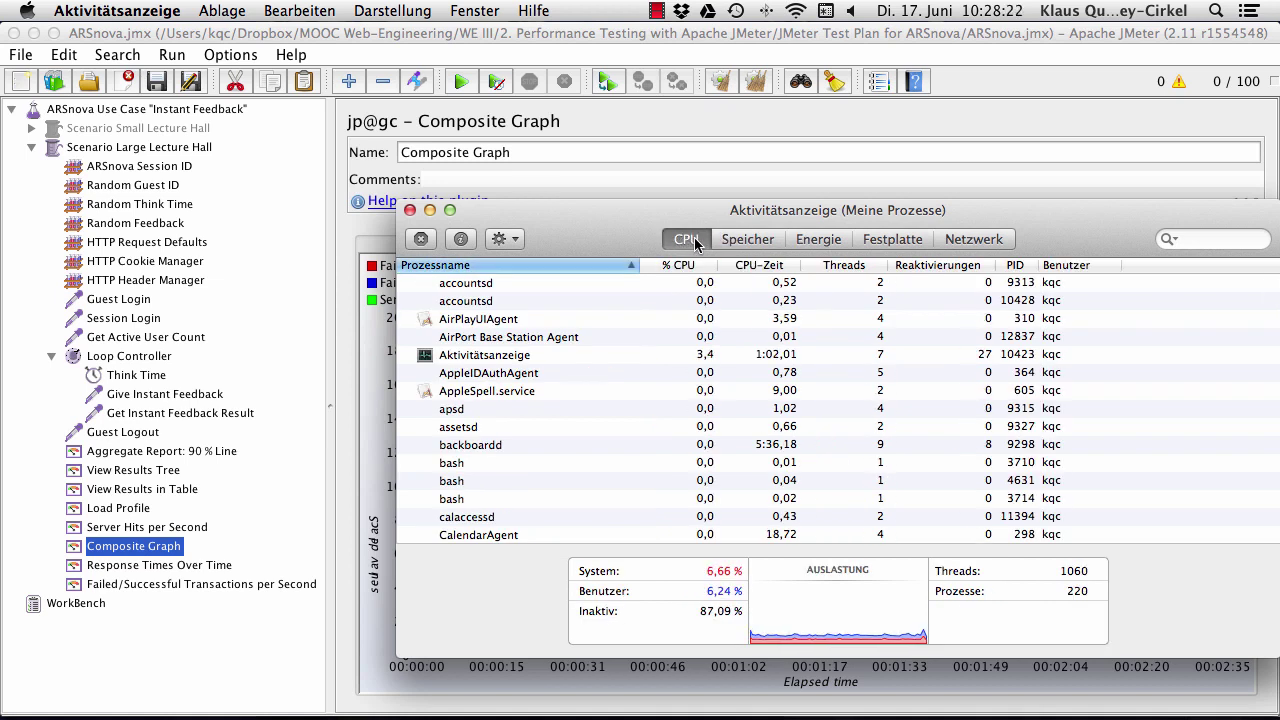
click(752, 242)
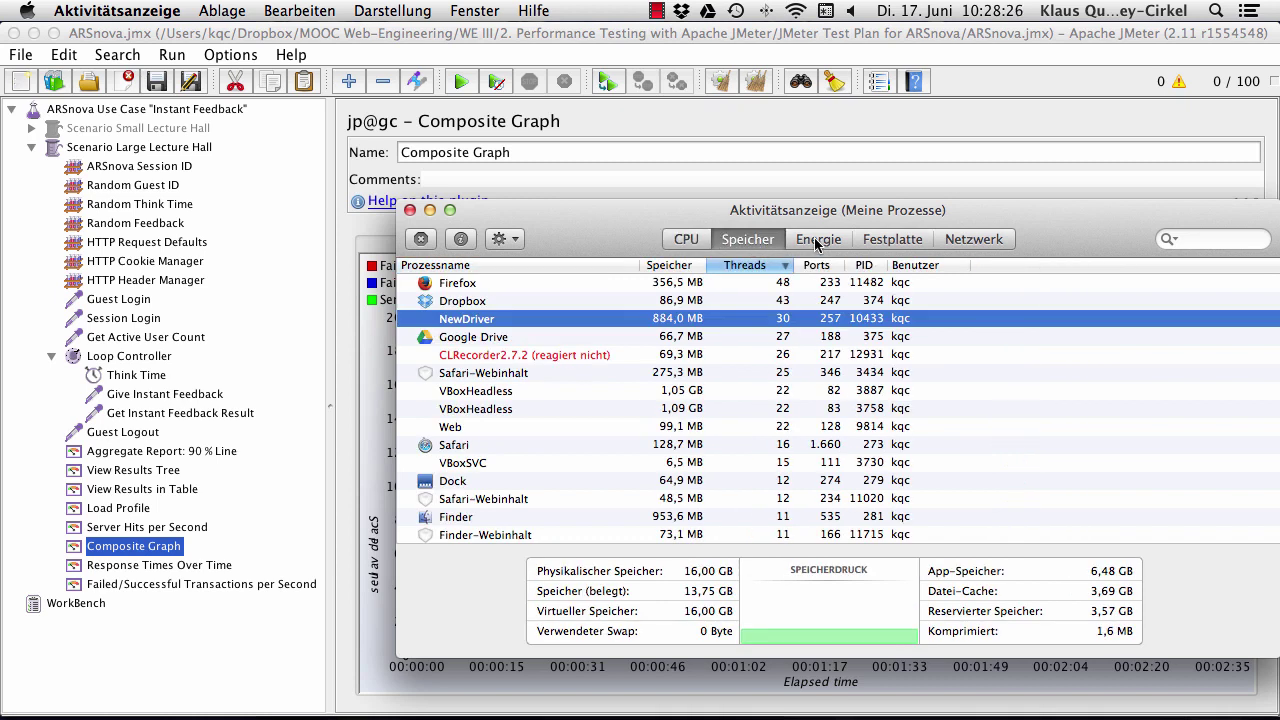
click(409, 210)
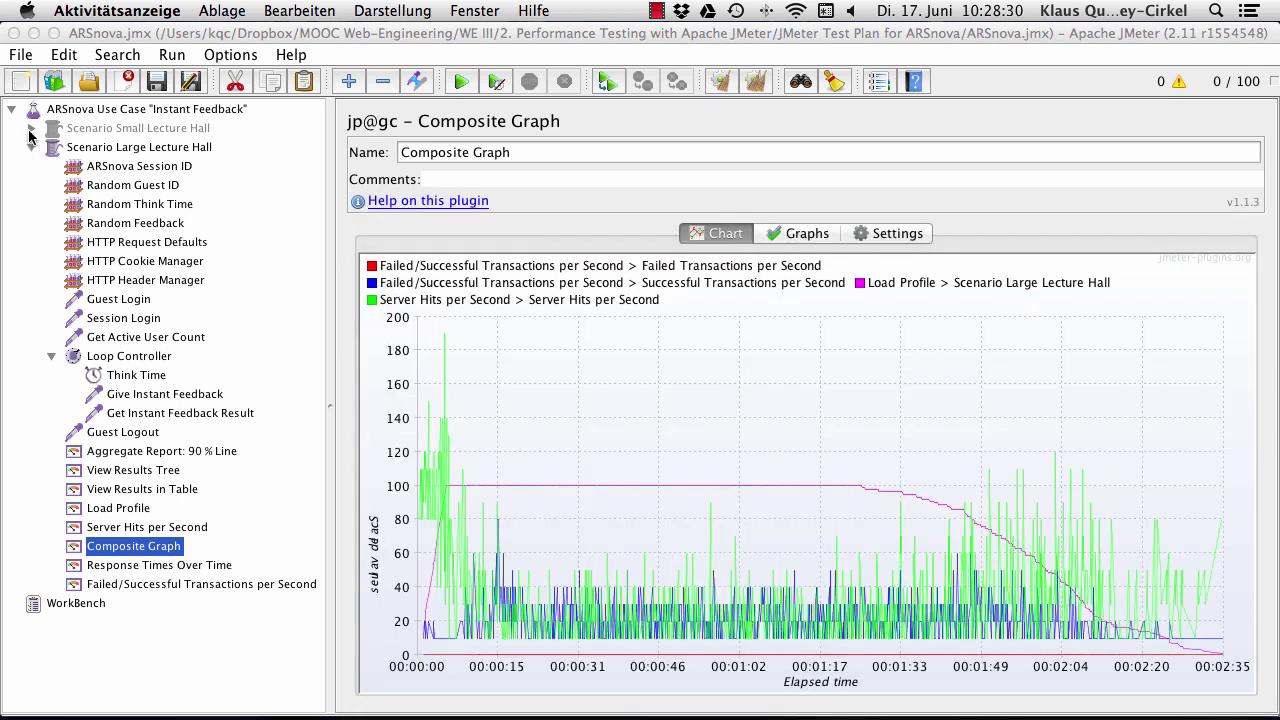
Look through the Scenario Small Lecture Hall elements, collapse both scenarios, and show the settings of the ARSnova Use Case "Instant Feedback" test plan
click(31, 130)
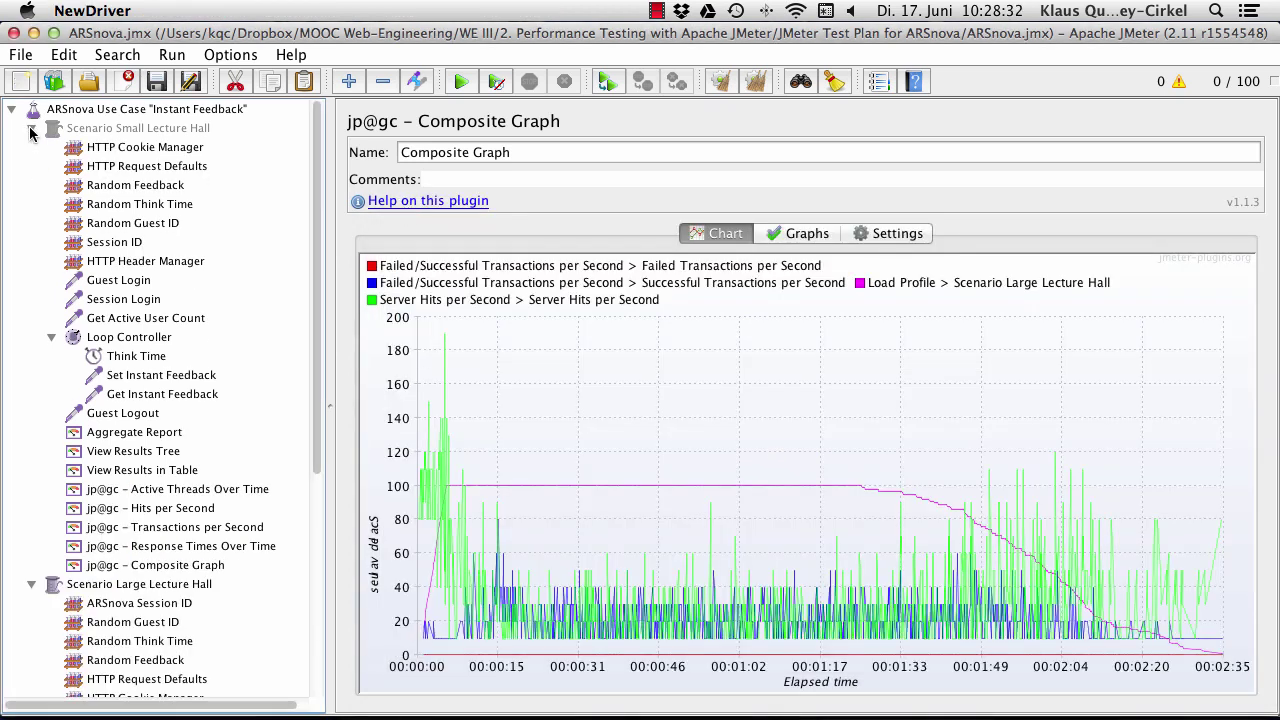
click(31, 128)
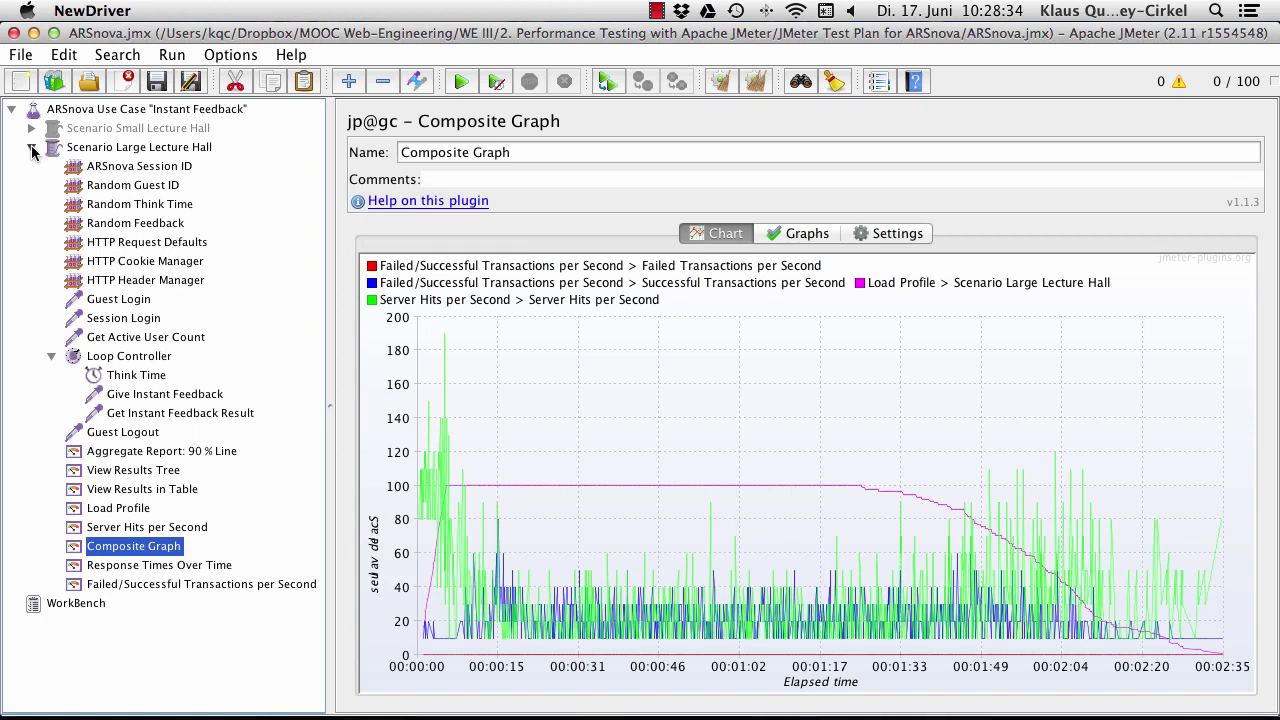
click(31, 147)
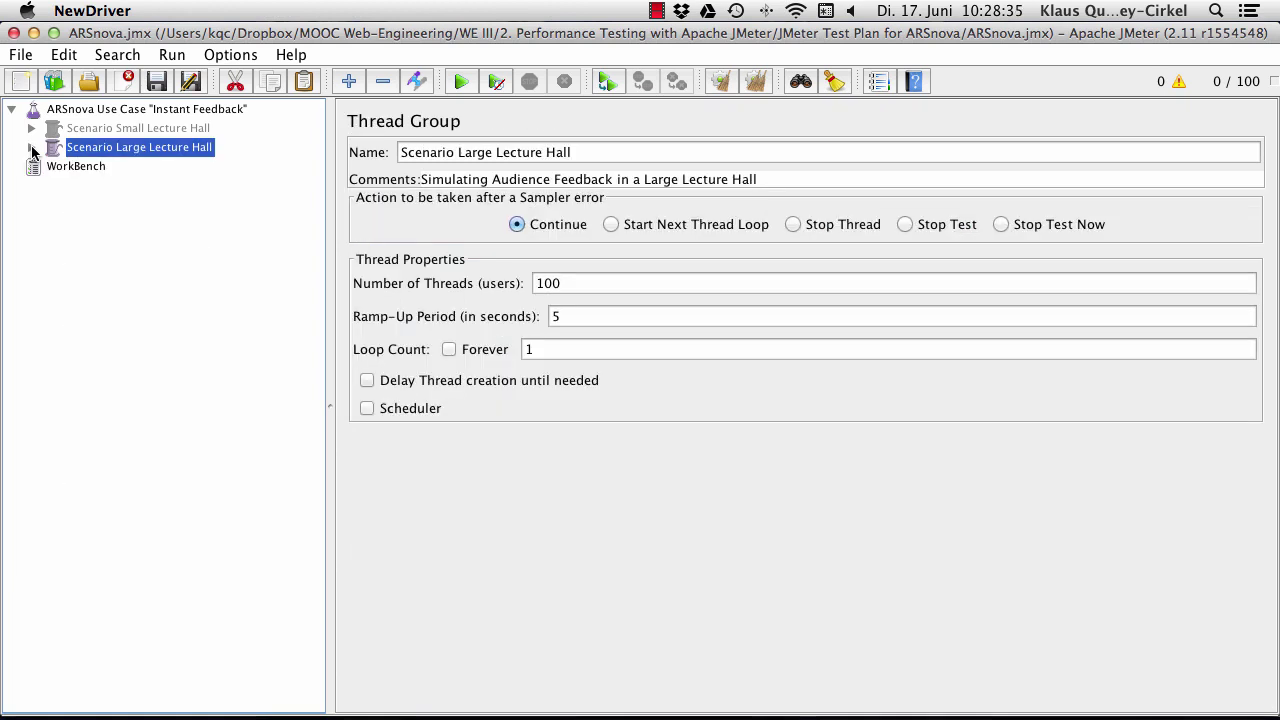
click(105, 108)
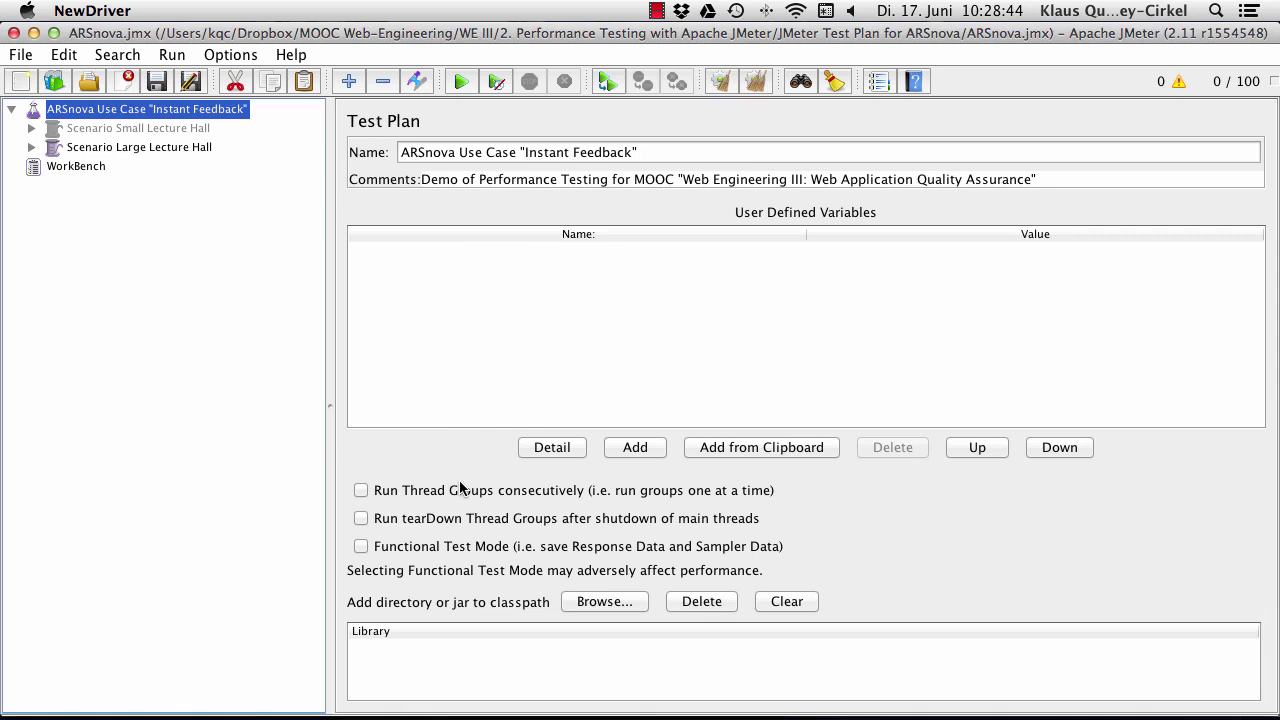
Enable the Scheduler for the Scenario Large Lecture Hall thread group
click(140, 150)
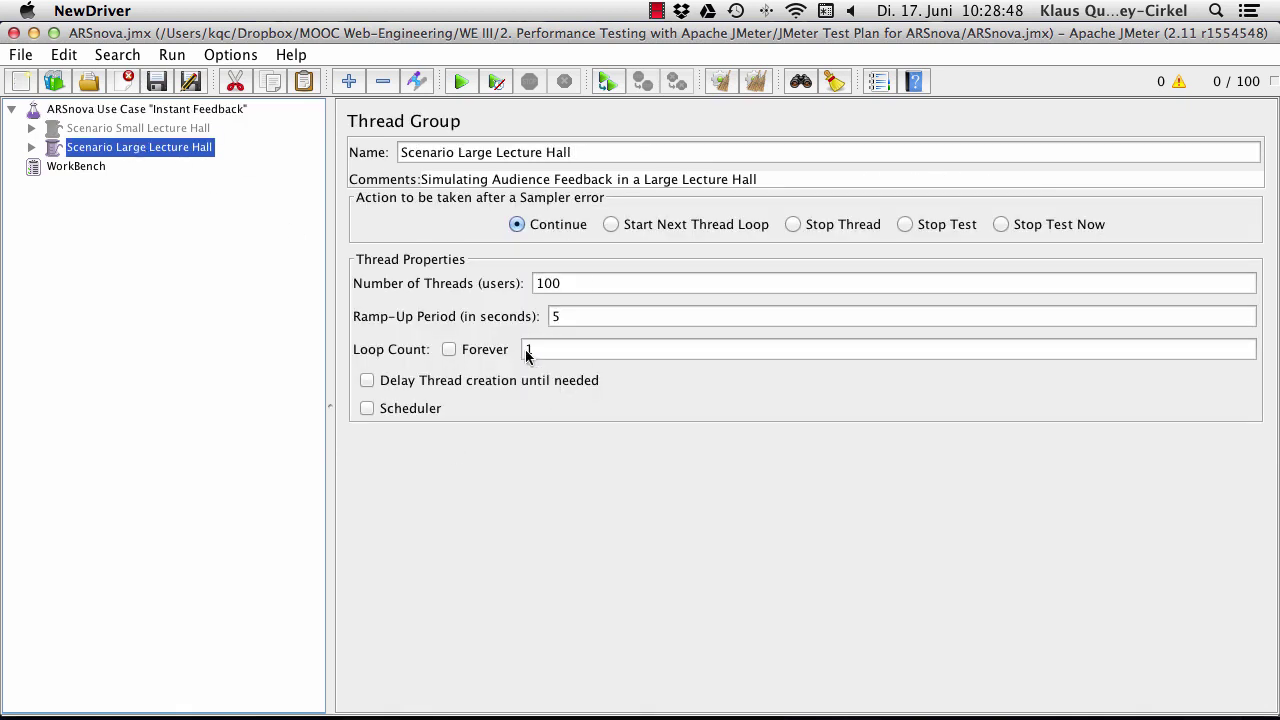
click(366, 408)
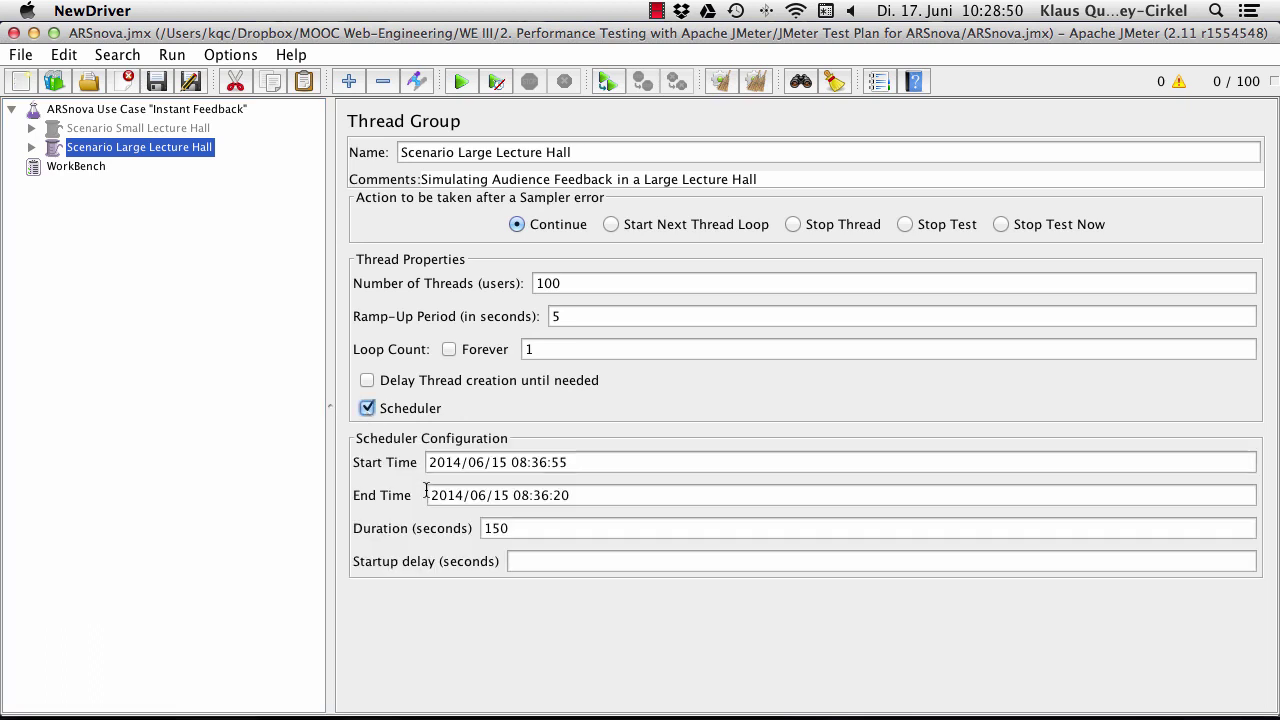